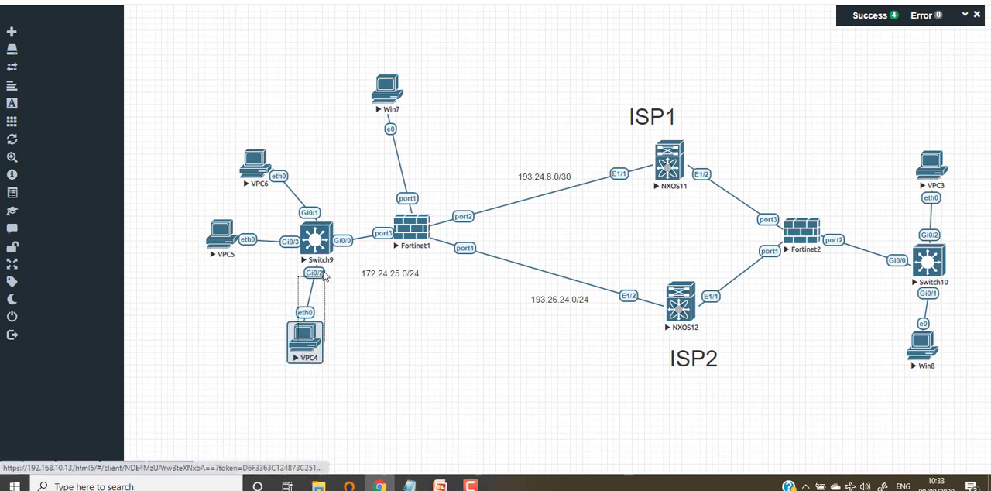
Reposition the VPC4 node below Switch9 in the topology.
{"action": "left_click_drag", "start_coordinate": [295, 341], "coordinate": [312, 240]}
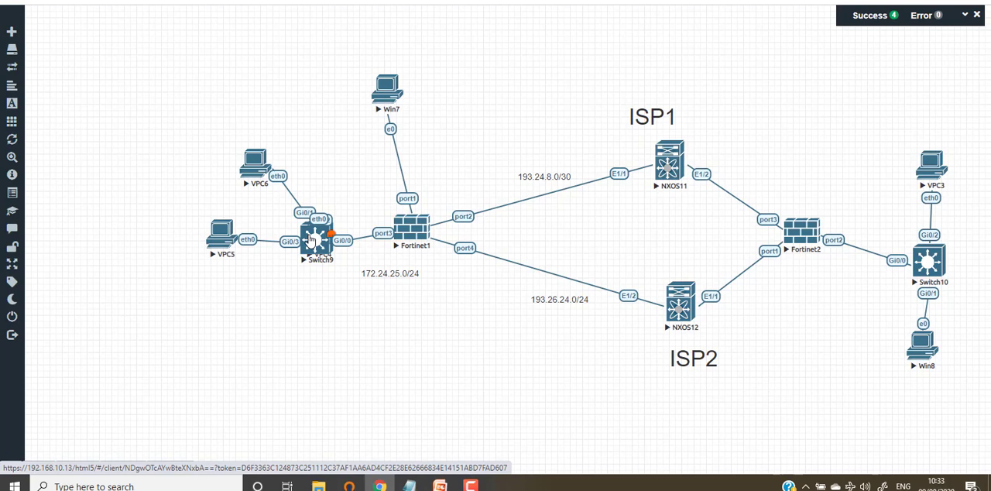
{"action": "left_click_drag", "start_coordinate": [312, 240], "coordinate": [290, 341]}
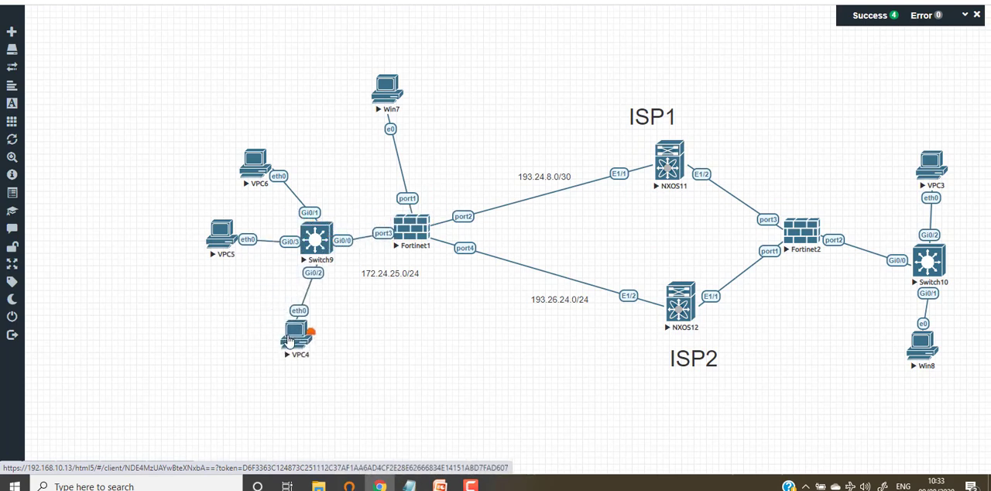
{"action": "left_click_drag", "start_coordinate": [291, 340], "coordinate": [317, 348]}
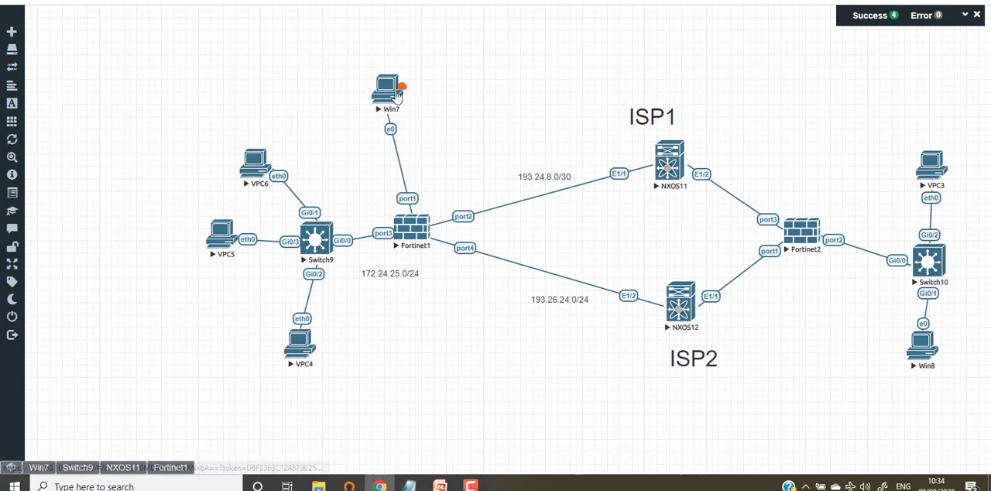
Open the Fortinet1 console, page through the config system interface section to examine its port settings, and hide the console.
{"action": "left_click", "coordinate": [171, 468]}
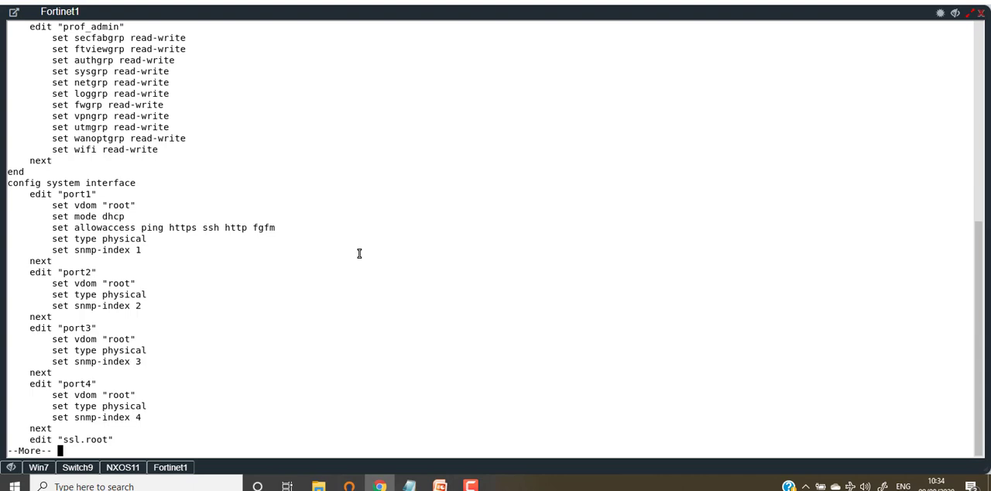
{"action": "key", "text": "Return"}
{"action": "key", "text": "Return"}
{"action": "key", "text": "Return"}
{"action": "key", "text": "Return"}
{"action": "key", "text": "Return"}
{"action": "key", "text": "Return"}
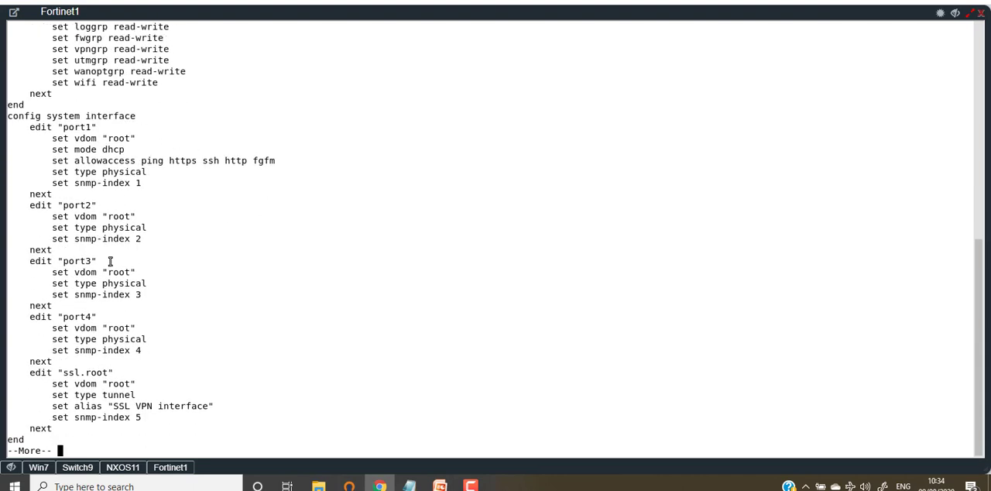
{"action": "left_click_drag", "start_coordinate": [139, 412], "coordinate": [26, 108]}
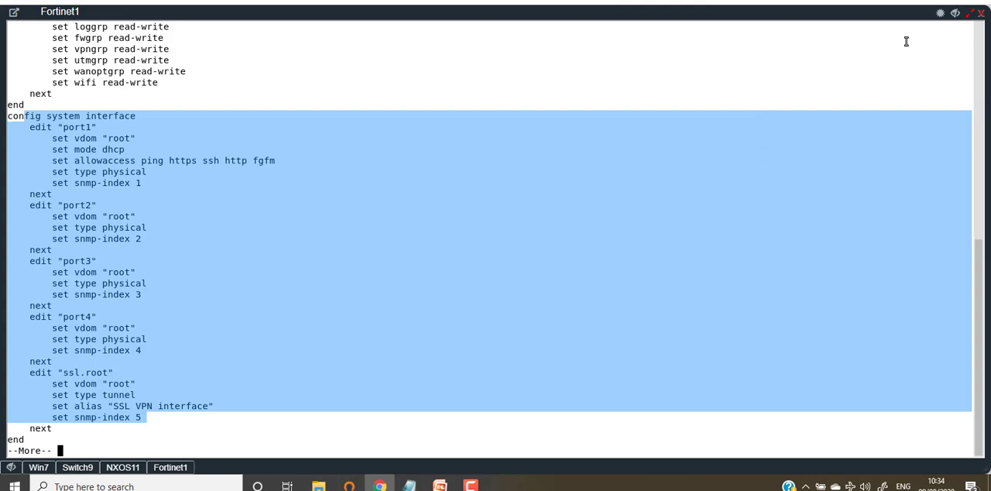
{"action": "left_click", "coordinate": [954, 15]}
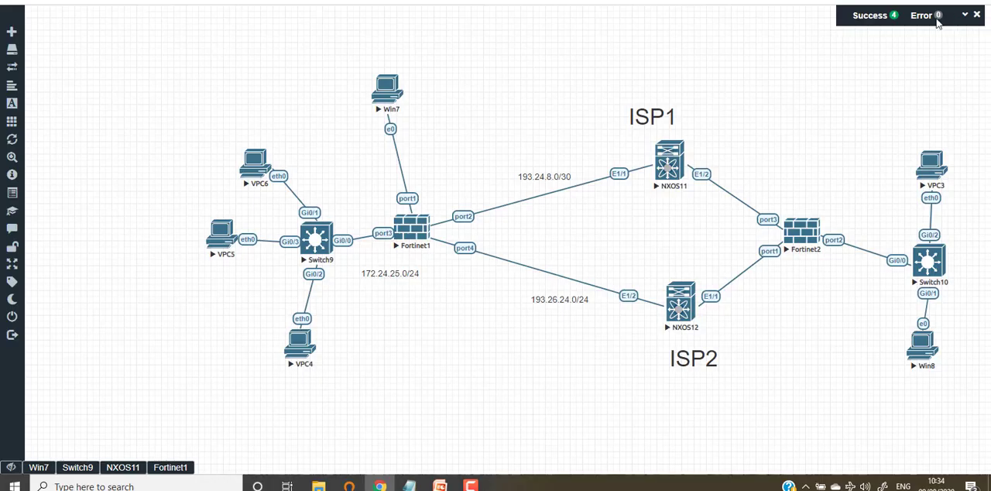
Switch to the prepared configuration in Notepad, maximize the window, and insert a blank line above "config system interface".
{"action": "left_click", "coordinate": [403, 233]}
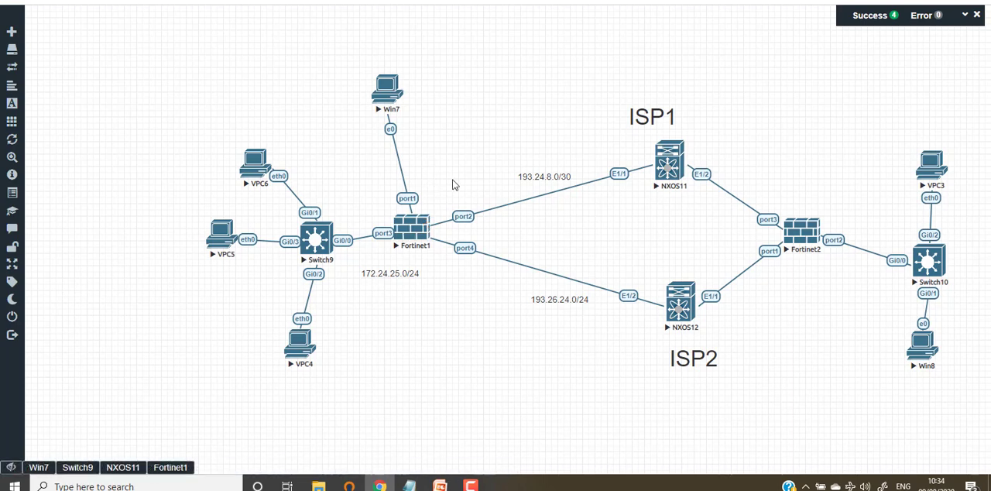
{"action": "left_click", "coordinate": [409, 485]}
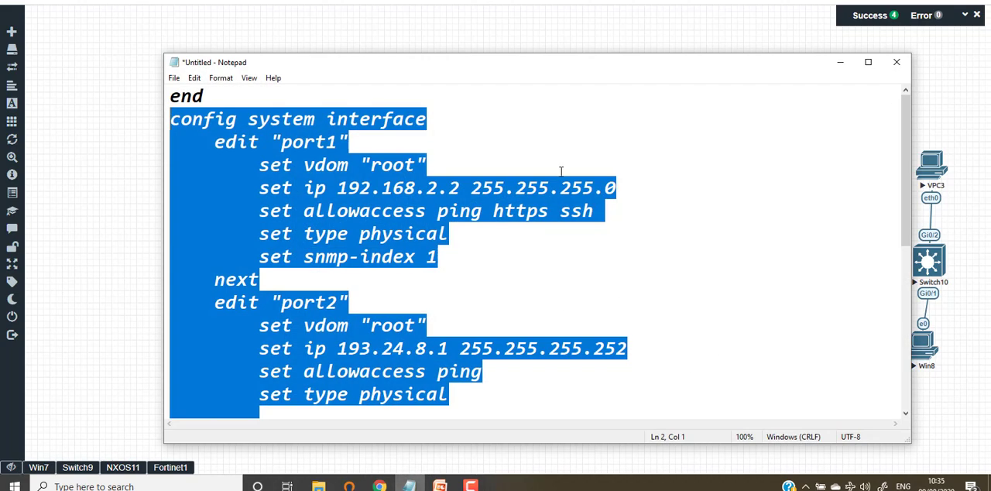
{"action": "left_click", "coordinate": [867, 62]}
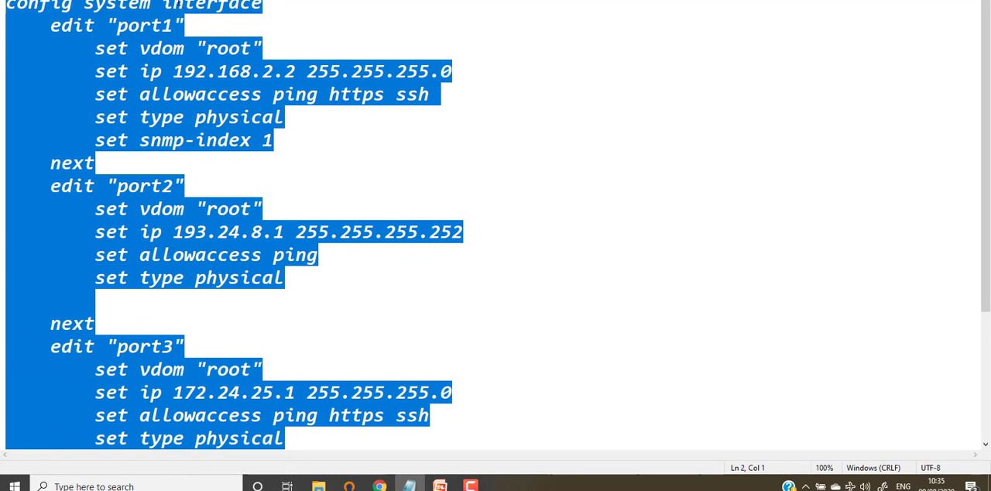
{"action": "left_click", "coordinate": [28, 6]}
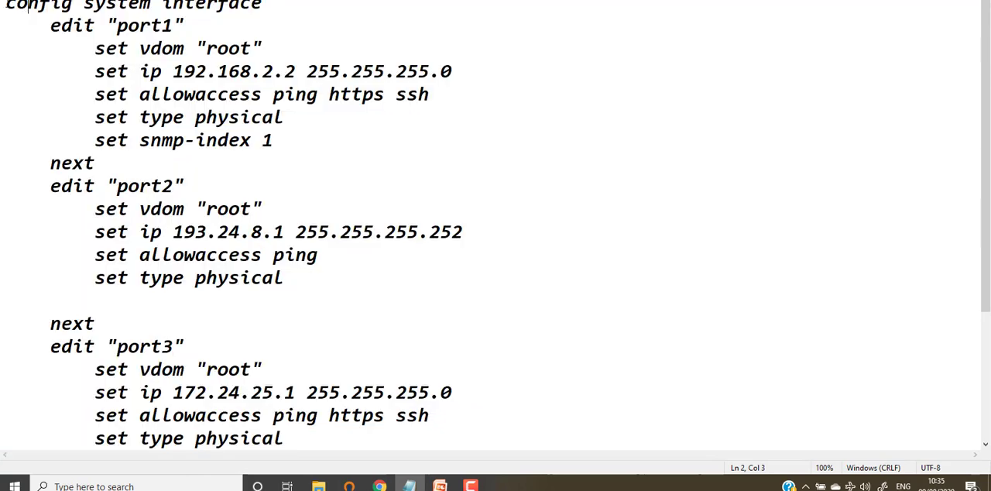
{"action": "left_click", "coordinate": [7, 5]}
{"action": "key", "text": "Return"}
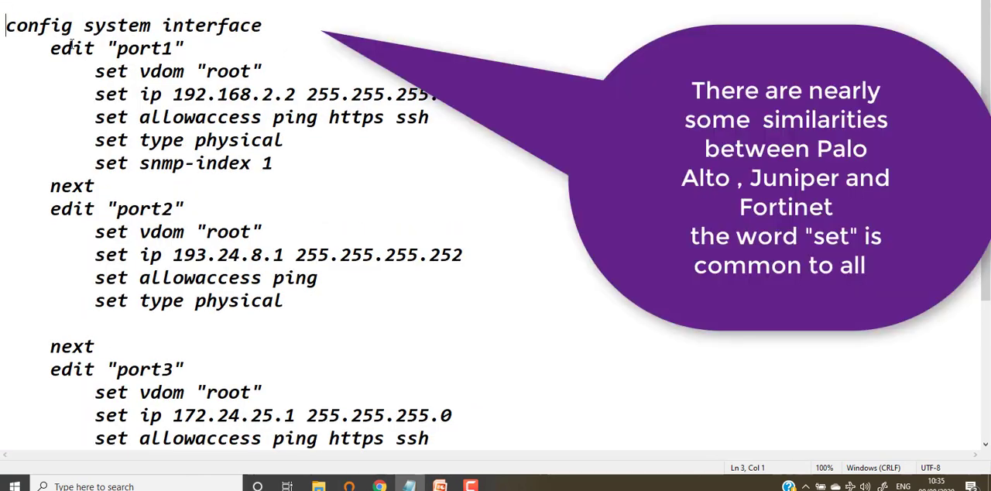
Examine the port1 block of the prepared configuration, including its IP address, allowaccess and interface type lines.
{"action": "left_click_drag", "start_coordinate": [342, 159], "coordinate": [17, 25]}
{"action": "left_click", "coordinate": [453, 137]}
{"action": "left_click_drag", "start_coordinate": [441, 117], "coordinate": [95, 93]}
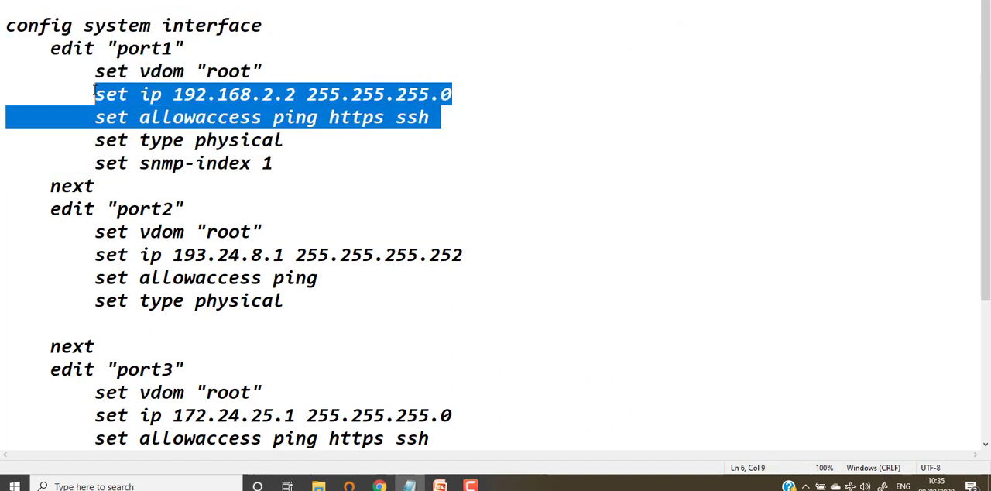
{"action": "left_click", "coordinate": [242, 34]}
{"action": "left_click_drag", "start_coordinate": [189, 48], "coordinate": [74, 48]}
{"action": "left_click_drag", "start_coordinate": [441, 117], "coordinate": [83, 114]}
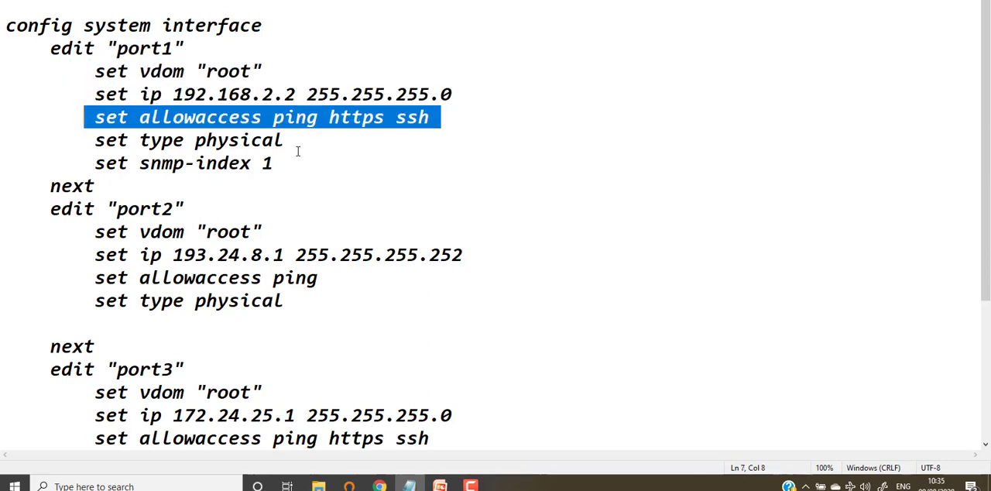
{"action": "left_click_drag", "start_coordinate": [297, 150], "coordinate": [87, 140]}
Examine the port2 block, including its IP address, allowaccess and interface type lines.
{"action": "left_click", "coordinate": [442, 210]}
{"action": "left_click_drag", "start_coordinate": [191, 204], "coordinate": [82, 206]}
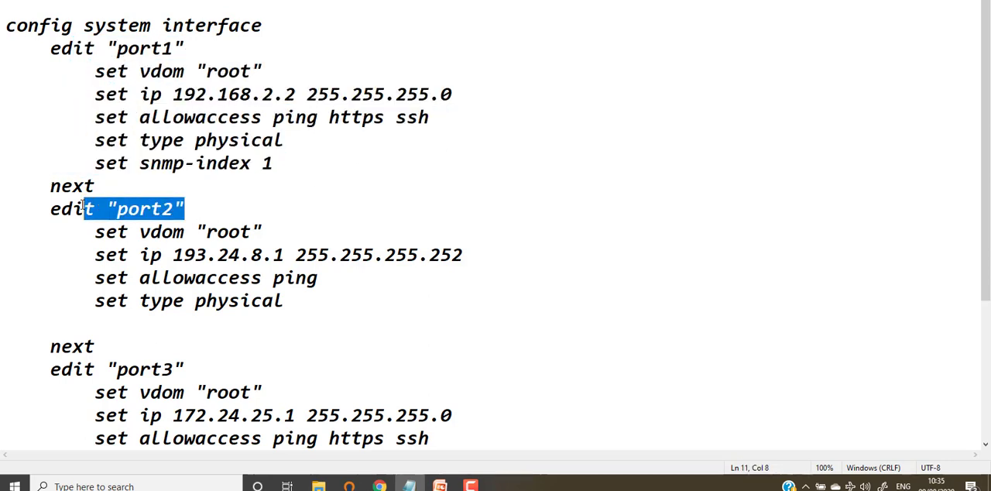
{"action": "left_click_drag", "start_coordinate": [468, 265], "coordinate": [72, 256]}
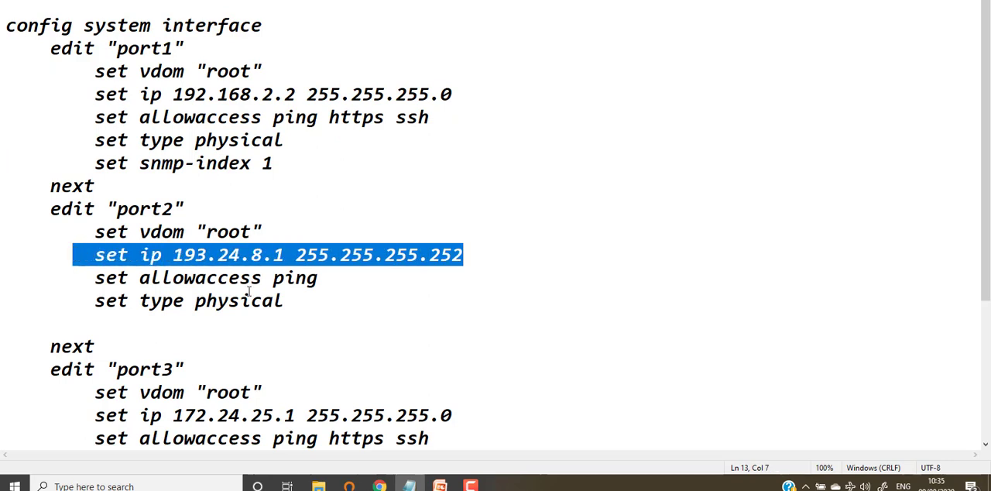
{"action": "left_click_drag", "start_coordinate": [499, 273], "coordinate": [100, 260]}
{"action": "left_click_drag", "start_coordinate": [319, 278], "coordinate": [83, 279]}
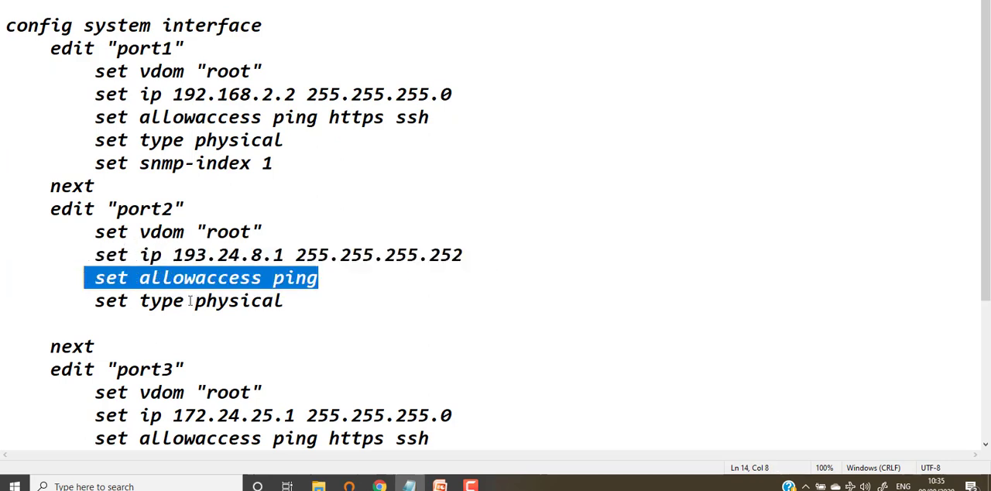
{"action": "left_click_drag", "start_coordinate": [287, 302], "coordinate": [117, 301]}
Examine the port3 and port4 blocks, including their IP address, allowaccess and interface type lines.
{"action": "scroll", "coordinate": [362, 281], "scroll_direction": "down", "scroll_amount": 2}
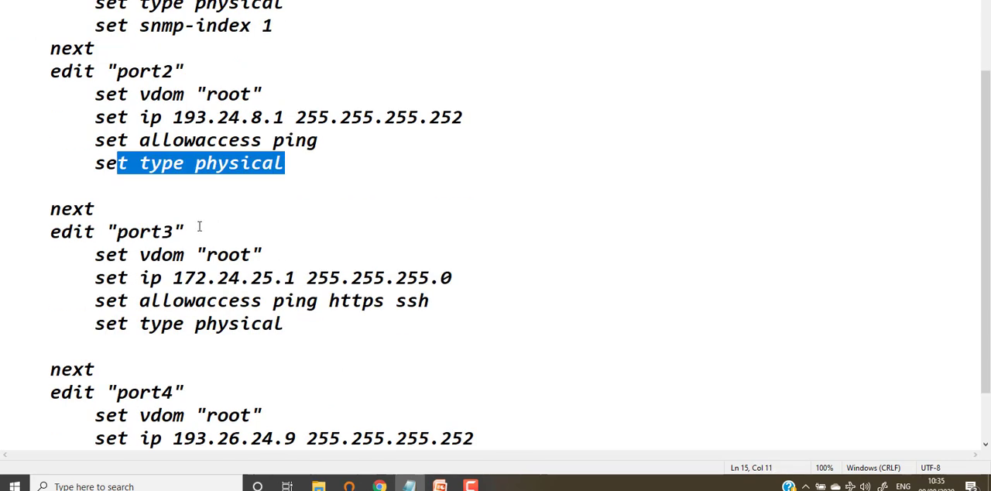
{"action": "left_click_drag", "start_coordinate": [173, 231], "coordinate": [94, 232]}
{"action": "left_click_drag", "start_coordinate": [476, 283], "coordinate": [92, 280]}
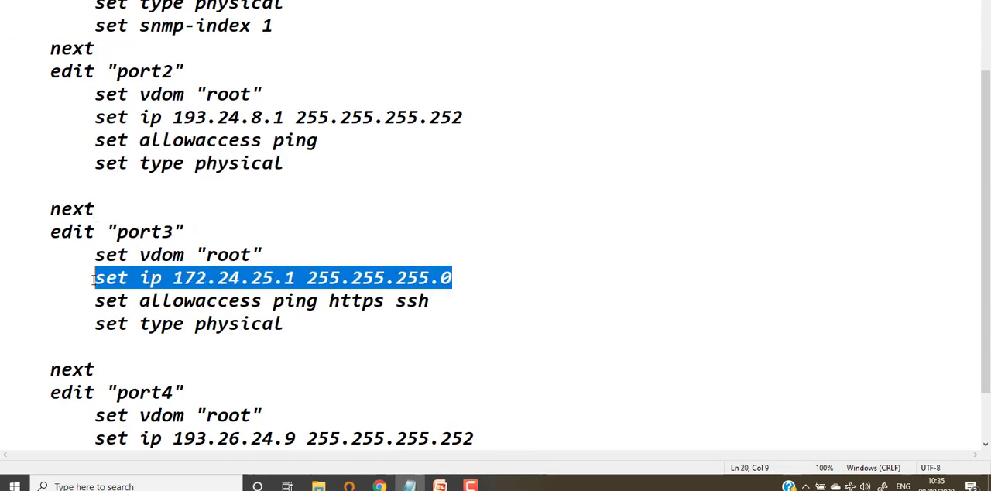
{"action": "left_click_drag", "start_coordinate": [429, 303], "coordinate": [94, 303]}
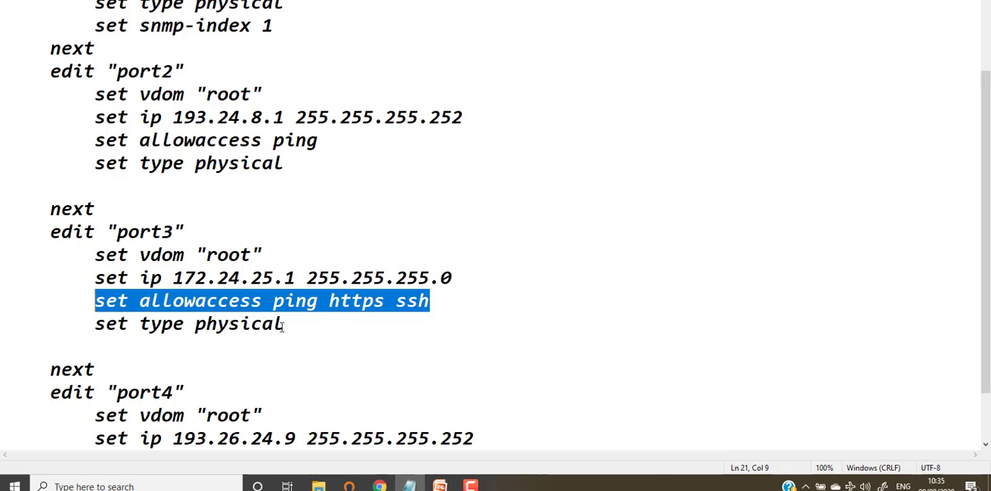
{"action": "left_click_drag", "start_coordinate": [285, 324], "coordinate": [74, 308]}
{"action": "scroll", "coordinate": [484, 293], "scroll_direction": "down", "scroll_amount": 1}
{"action": "left_click_drag", "start_coordinate": [186, 323], "coordinate": [93, 312]}
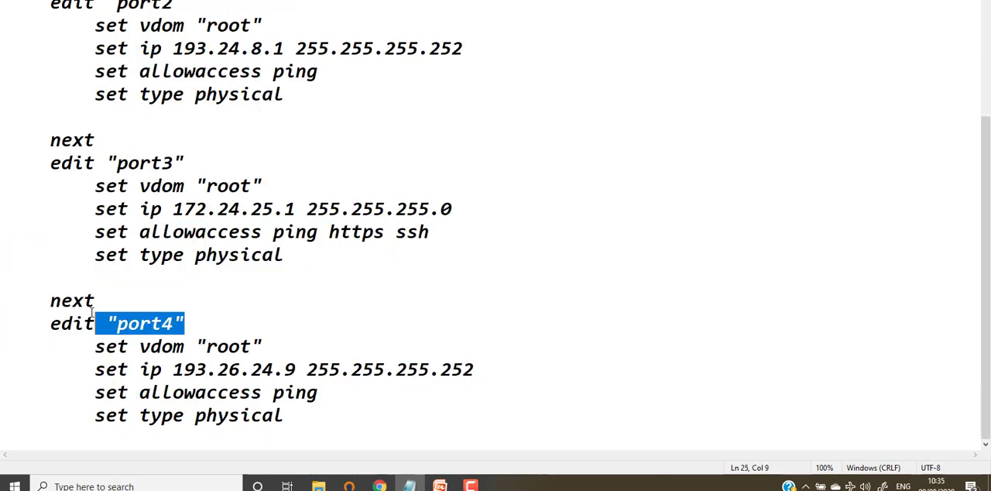
{"action": "left_click_drag", "start_coordinate": [481, 362], "coordinate": [106, 369]}
{"action": "left_click_drag", "start_coordinate": [353, 401], "coordinate": [87, 392]}
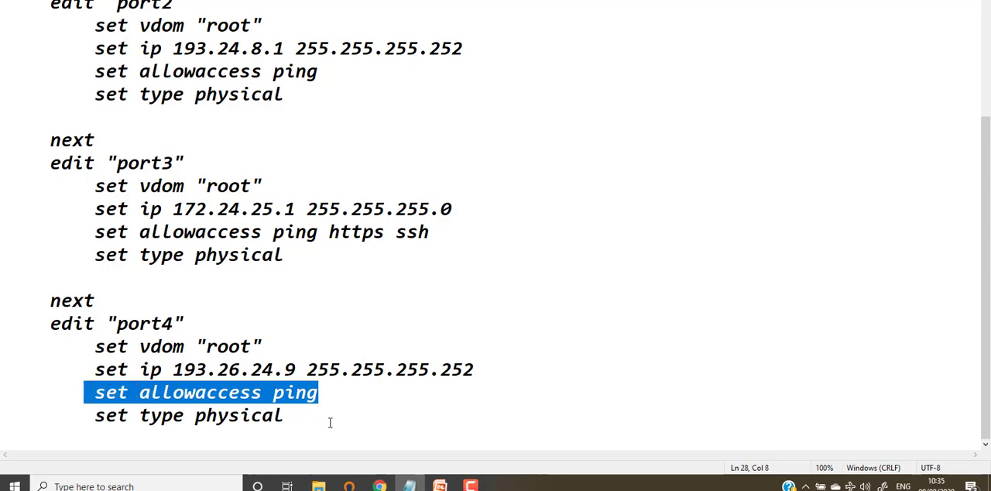
{"action": "left_click_drag", "start_coordinate": [329, 423], "coordinate": [150, 392]}
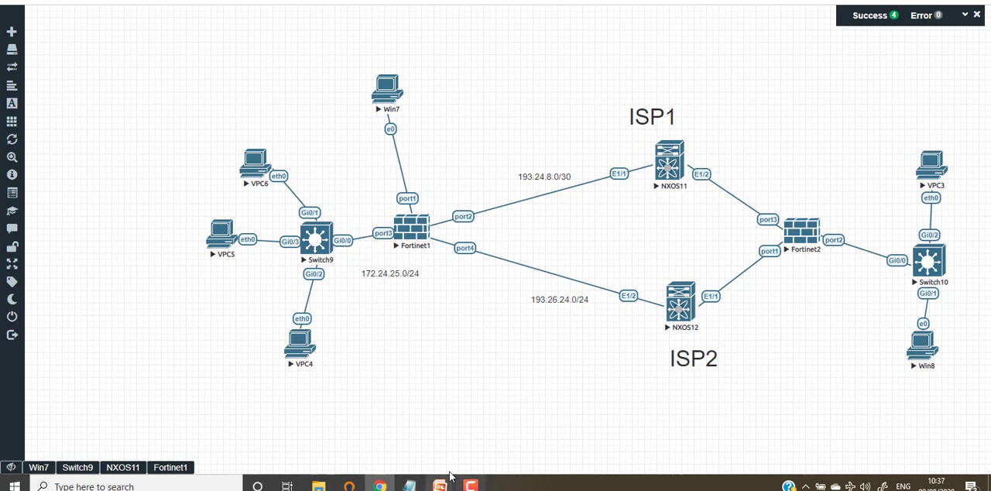
Return to the configuration in Notepad and add http at the end of port1's allowaccess line.
{"action": "left_click", "coordinate": [410, 485]}
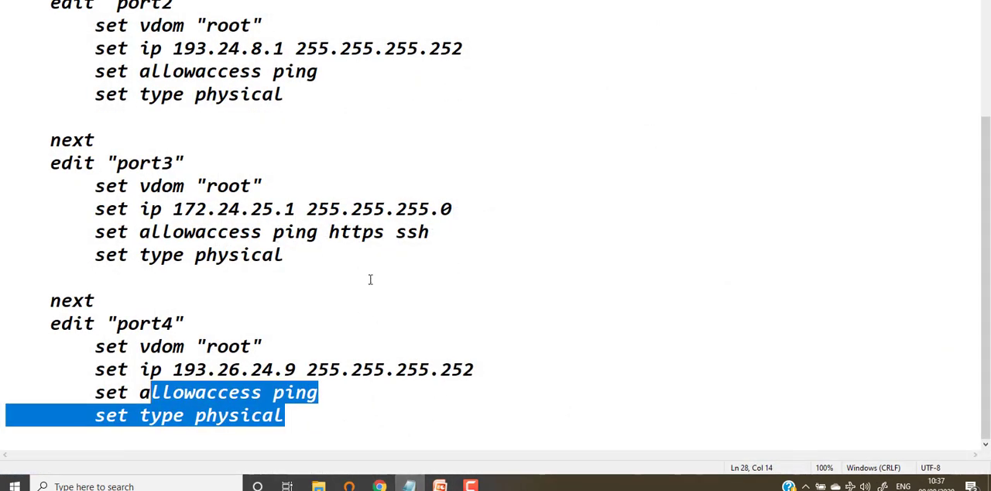
{"action": "left_click", "coordinate": [230, 232]}
{"action": "scroll", "coordinate": [420, 191], "scroll_direction": "up", "scroll_amount": 2}
{"action": "scroll", "coordinate": [420, 192], "scroll_direction": "up", "scroll_amount": 1}
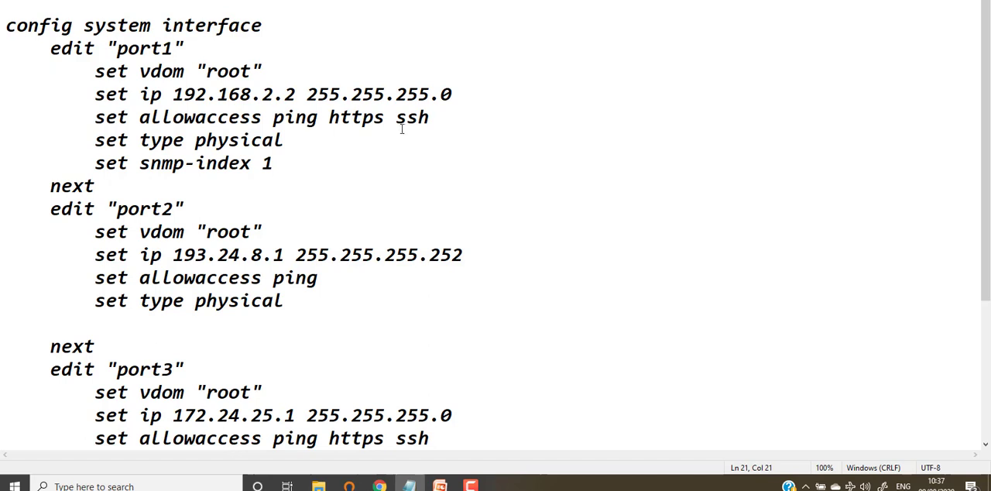
{"action": "left_click", "coordinate": [470, 116]}
{"action": "type", "text": "http"}
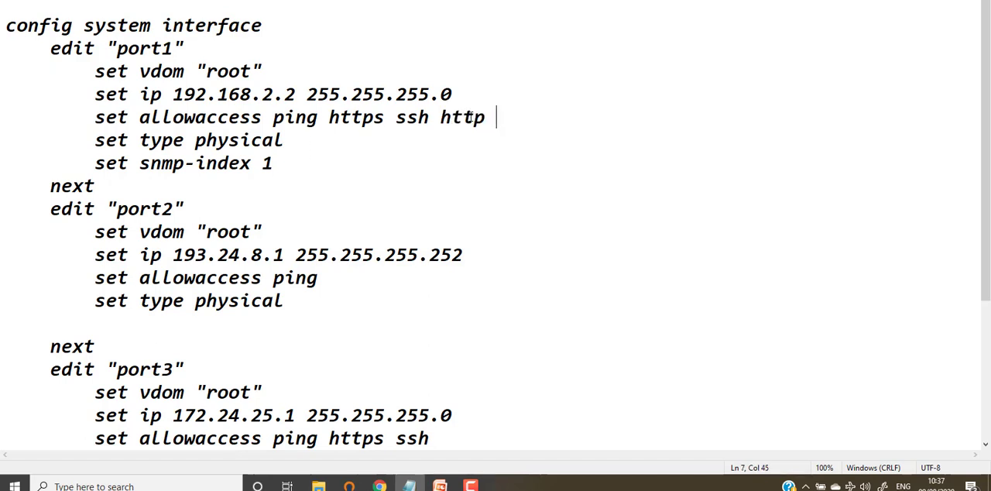
Look over the port1 block, delete http from its allowaccess line, and enter http there again.
{"action": "left_click_drag", "start_coordinate": [296, 168], "coordinate": [95, 26]}
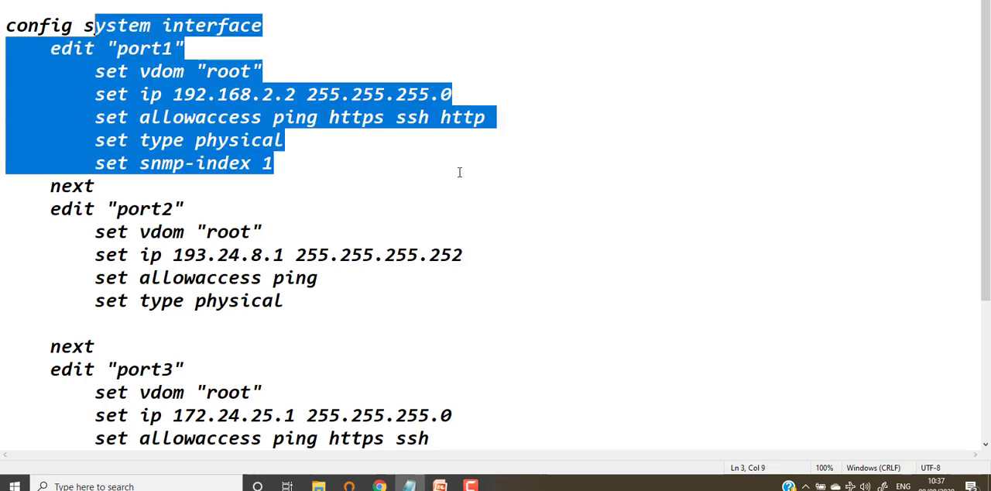
{"action": "left_click", "coordinate": [461, 169]}
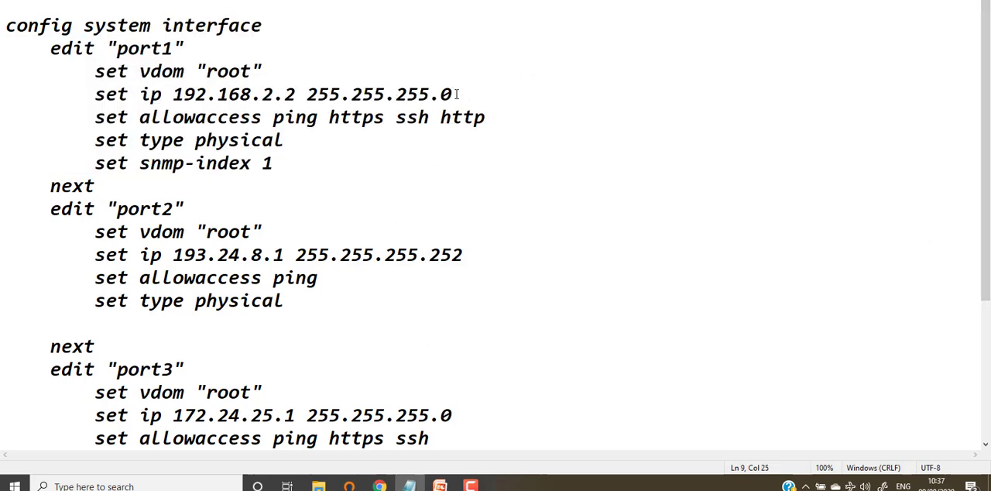
{"action": "left_click_drag", "start_coordinate": [457, 93], "coordinate": [114, 72]}
{"action": "left_click", "coordinate": [421, 181]}
{"action": "left_click_drag", "start_coordinate": [273, 117], "coordinate": [502, 121]}
{"action": "left_click_drag", "start_coordinate": [439, 117], "coordinate": [568, 119]}
{"action": "key", "text": "BackSpace"}
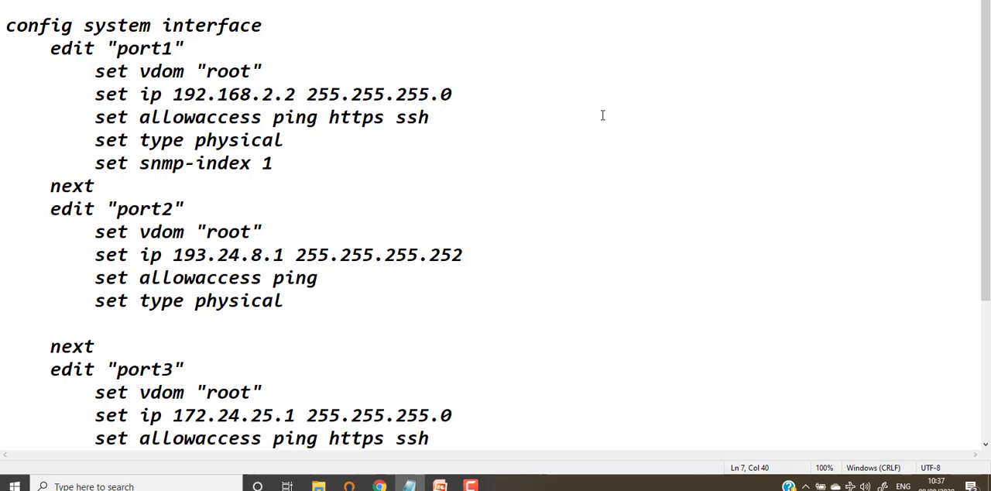
{"action": "type", "text": "http"}
Check the IP address and allowaccess lines in the port2 and port4 blocks.
{"action": "left_click_drag", "start_coordinate": [332, 277], "coordinate": [96, 208]}
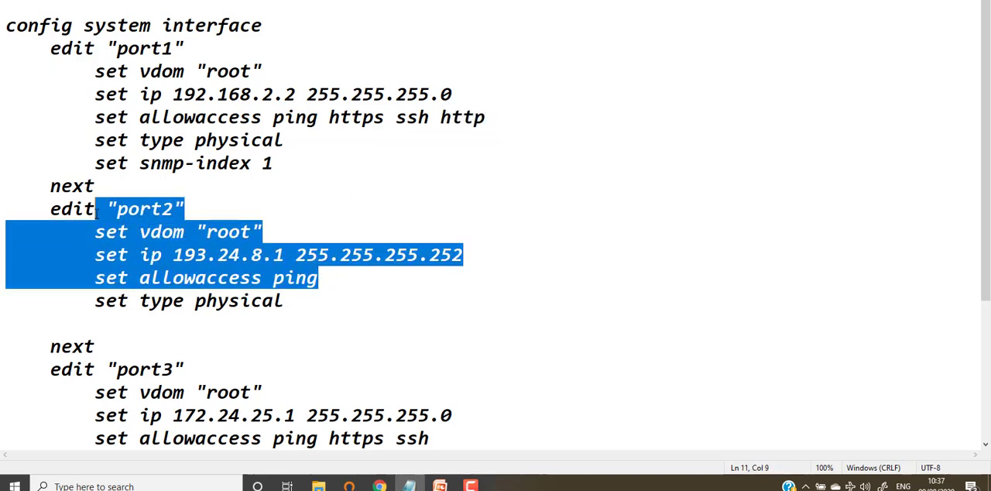
{"action": "left_click", "coordinate": [325, 279]}
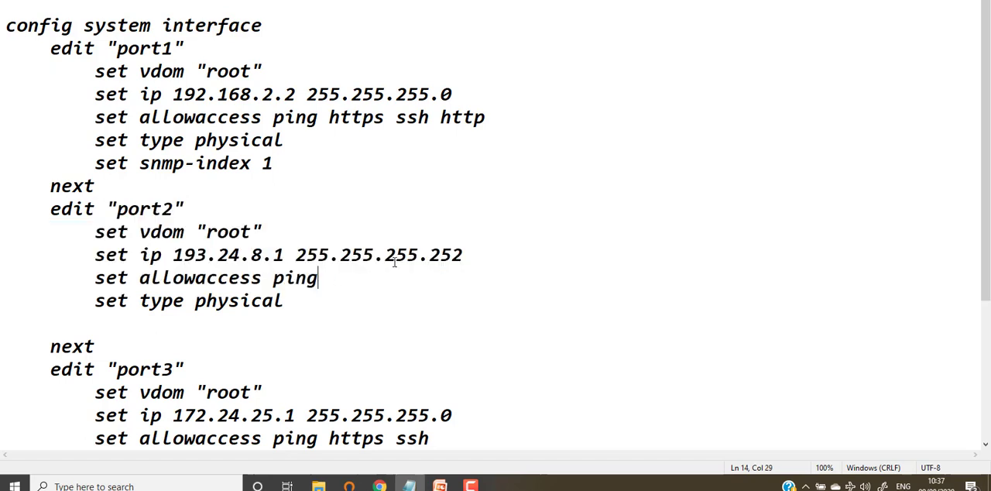
{"action": "left_click_drag", "start_coordinate": [338, 274], "coordinate": [240, 277]}
{"action": "scroll", "coordinate": [557, 305], "scroll_direction": "down", "scroll_amount": 2}
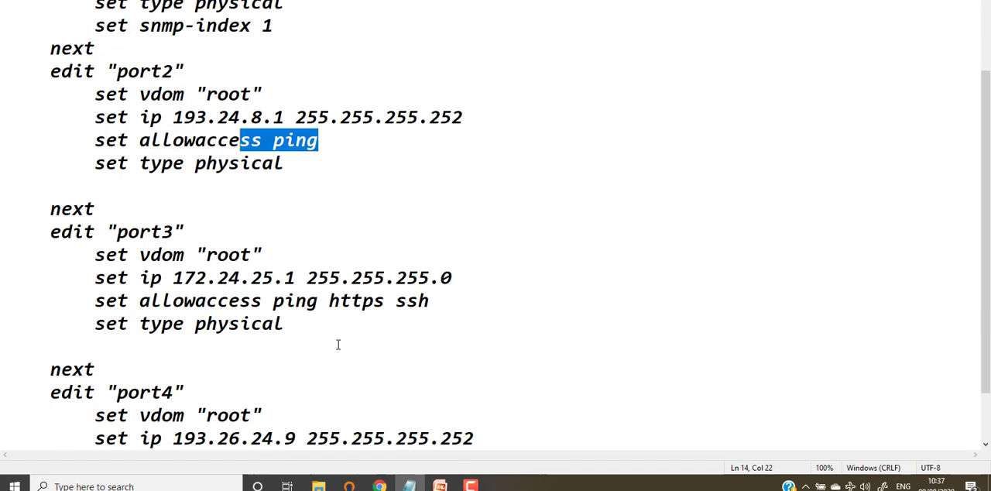
{"action": "scroll", "coordinate": [337, 344], "scroll_direction": "down", "scroll_amount": 1}
{"action": "left_click_drag", "start_coordinate": [318, 393], "coordinate": [135, 294]}
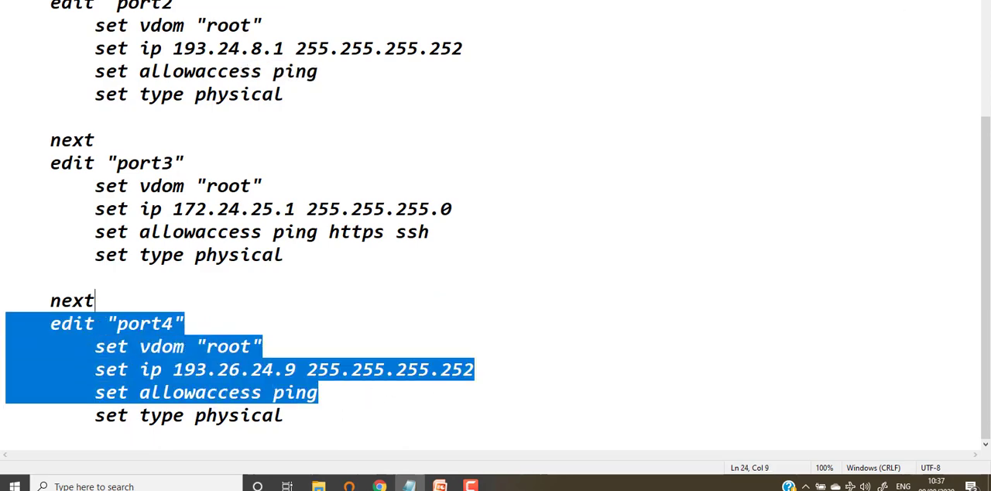
Switch back to the network topology in the EVE-NG browser window and open the Fortinet1 console.
{"action": "key", "text": "alt+Tab"}
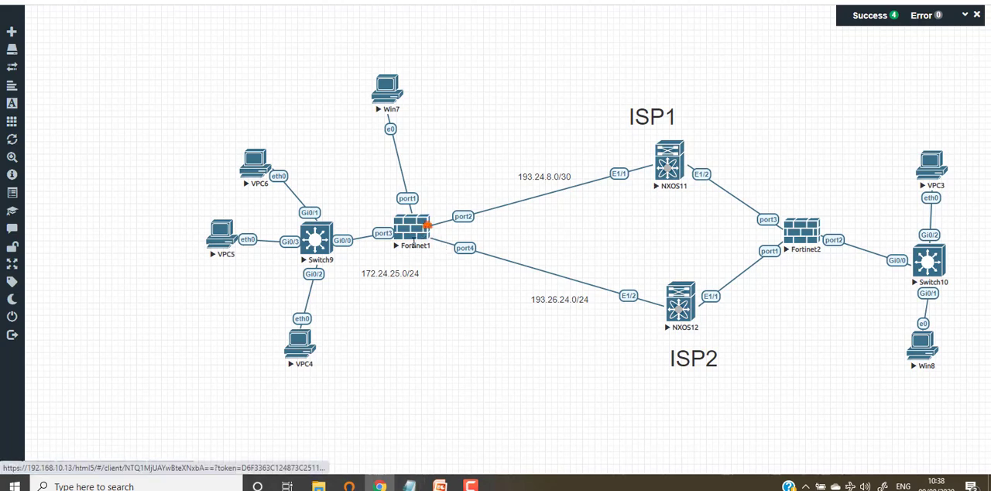
{"action": "left_click", "coordinate": [414, 231]}
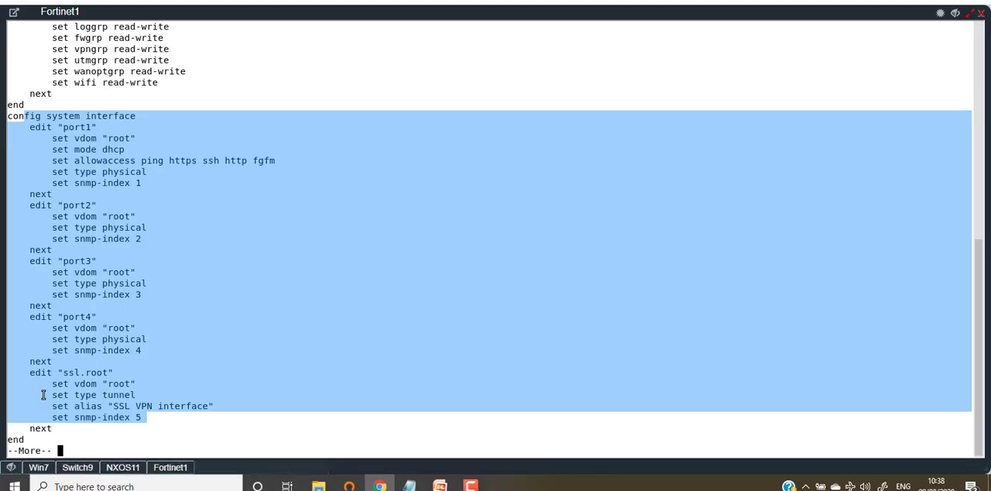
Page through the rest of the configuration output in the Fortinet1 console to reach the command prompt.
{"action": "key", "text": "Return"}
{"action": "key", "text": "Return"}
{"action": "key", "text": "Return"}
{"action": "key", "text": "Return"}
{"action": "key", "text": "Return"}
{"action": "key", "text": "Return"}
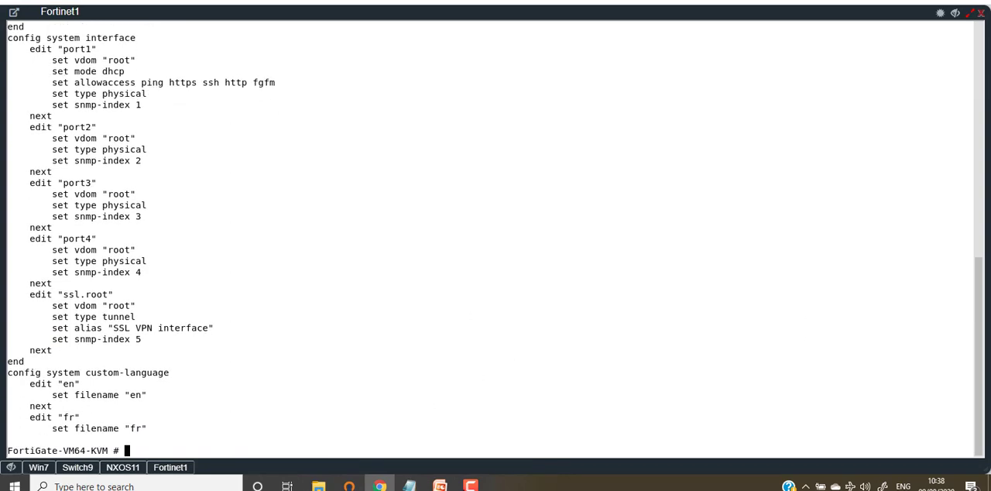
Switch to Notepad, copy the configuration from config system interface through the port4 block, and return to the Fortinet1 console.
{"action": "left_click", "coordinate": [409, 485]}
{"action": "scroll", "coordinate": [213, 211], "scroll_direction": "up", "scroll_amount": 2}
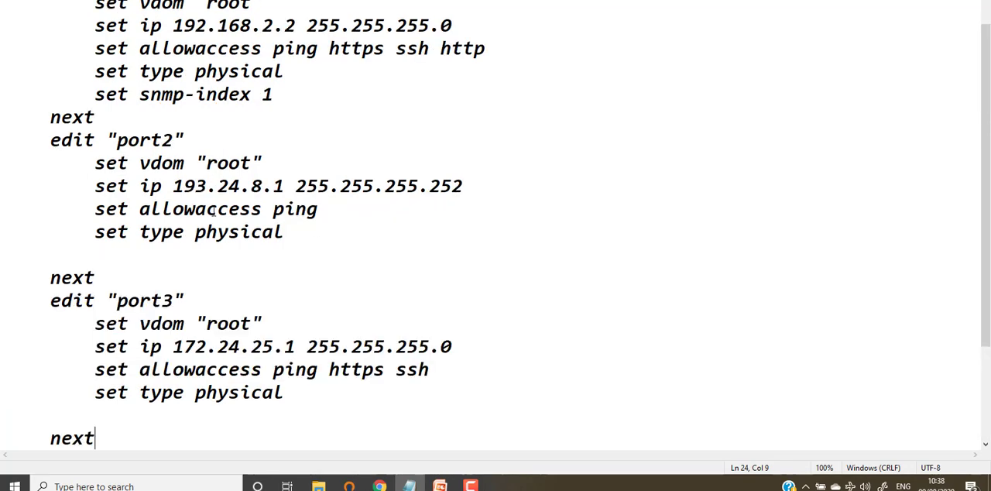
{"action": "scroll", "coordinate": [214, 211], "scroll_direction": "up", "scroll_amount": 1}
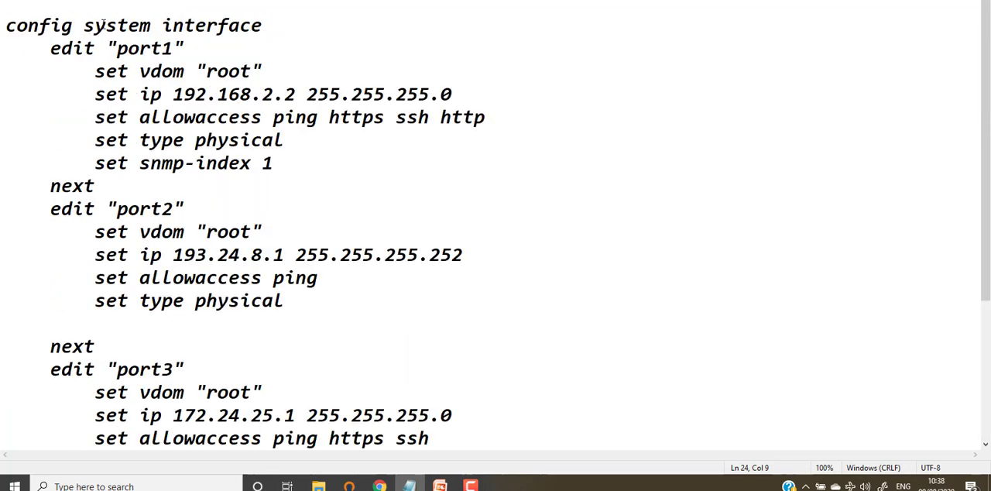
{"action": "left_click_drag", "start_coordinate": [7, 23], "coordinate": [294, 443]}
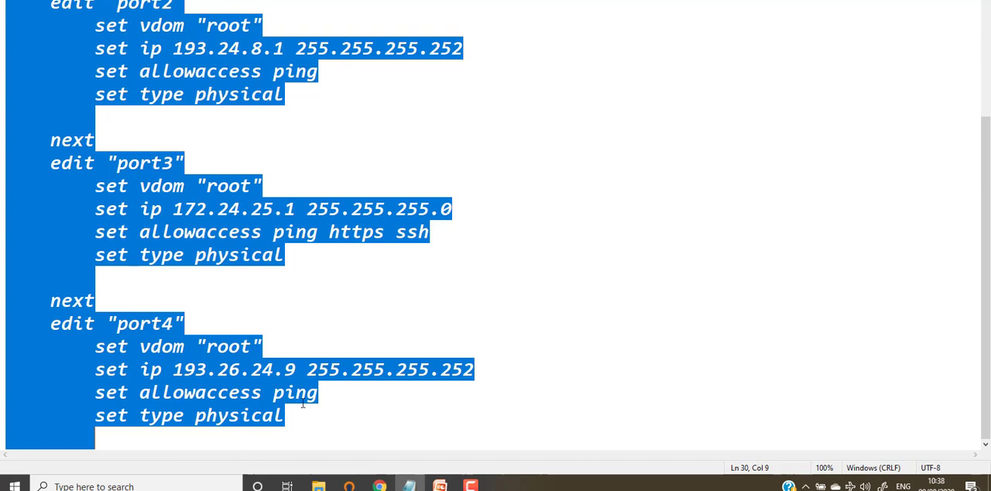
{"action": "right_click", "coordinate": [198, 51]}
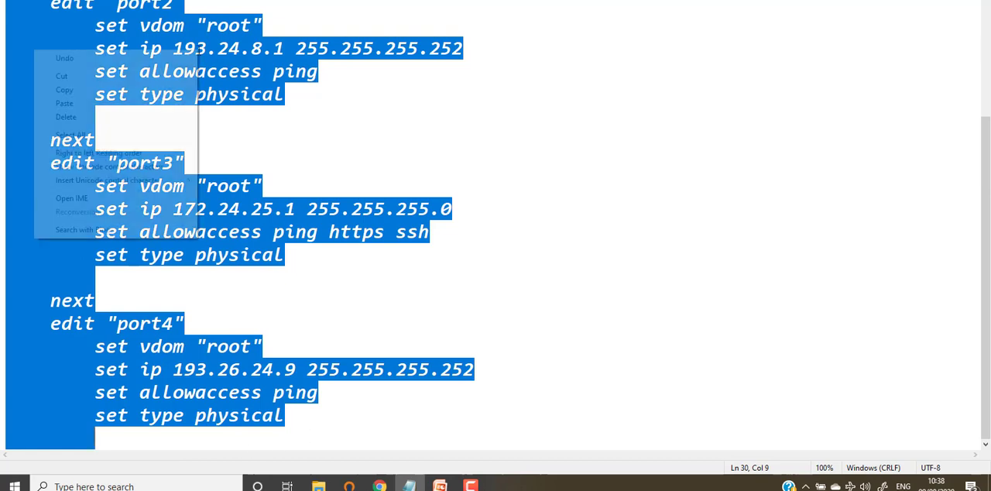
{"action": "left_click", "coordinate": [78, 90]}
{"action": "key", "text": "alt+Tab"}
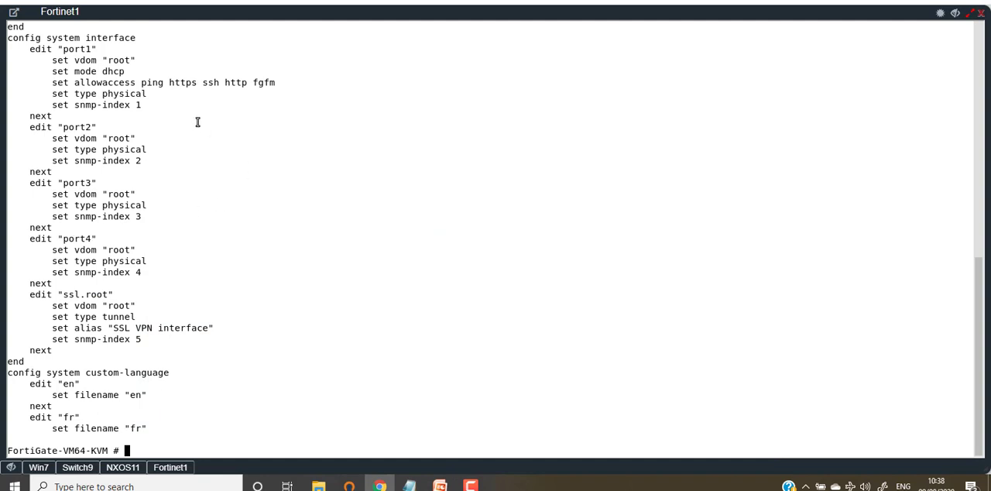
Examine port1's edit and allowaccess lines in the console output.
{"action": "scroll", "coordinate": [147, 89], "scroll_direction": "up", "scroll_amount": 1}
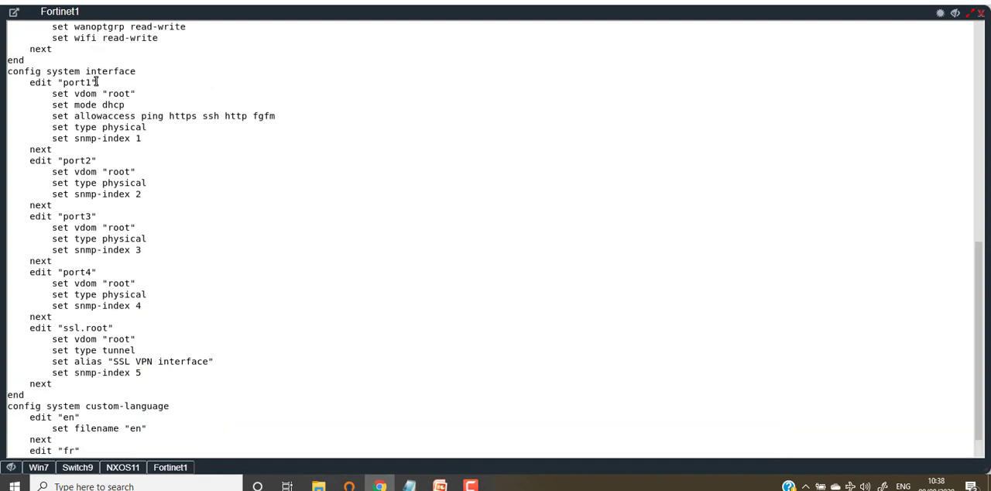
{"action": "left_click_drag", "start_coordinate": [96, 82], "coordinate": [27, 82]}
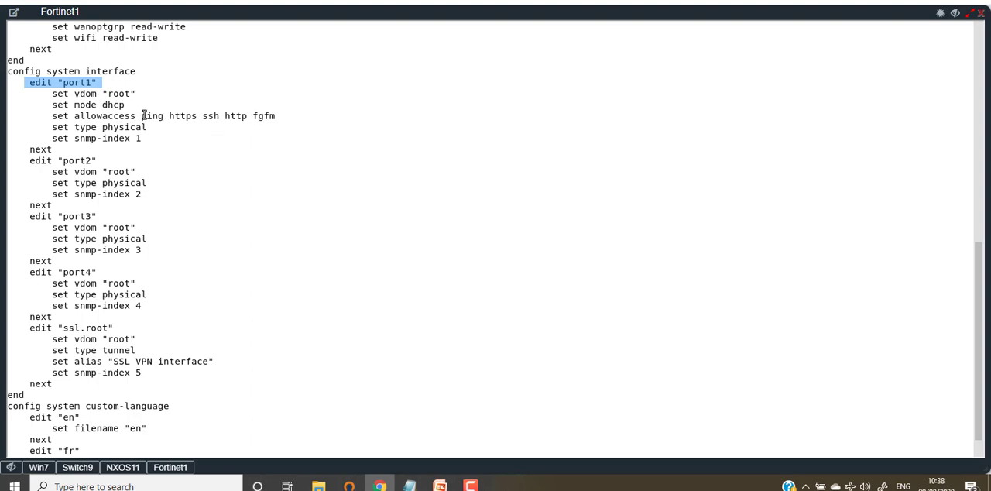
{"action": "left_click_drag", "start_coordinate": [141, 116], "coordinate": [286, 116]}
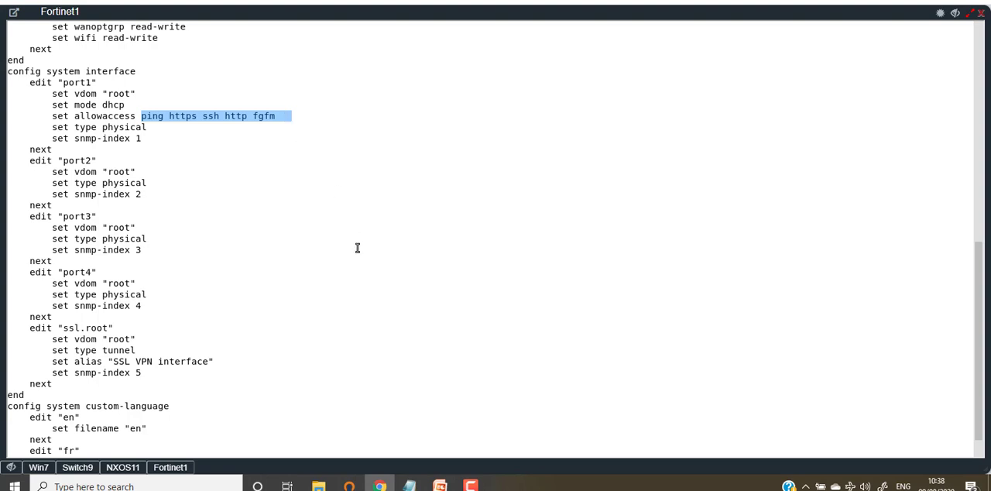
Try to paste the copied configuration at a fresh console prompt and clear the pasted text.
{"action": "key", "text": "Return"}
{"action": "key", "text": "Return"}
{"action": "key", "text": "Return"}
{"action": "key", "text": "Return"}
{"action": "key", "text": "Return"}
{"action": "key", "text": "Return"}
{"action": "key", "text": "Return"}
{"action": "key", "text": "Return"}
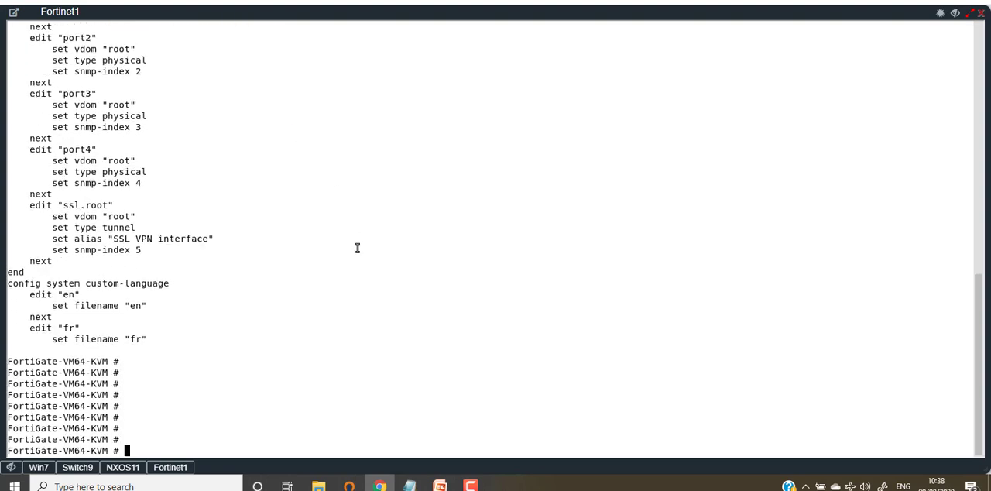
{"action": "right_click", "coordinate": [390, 218]}
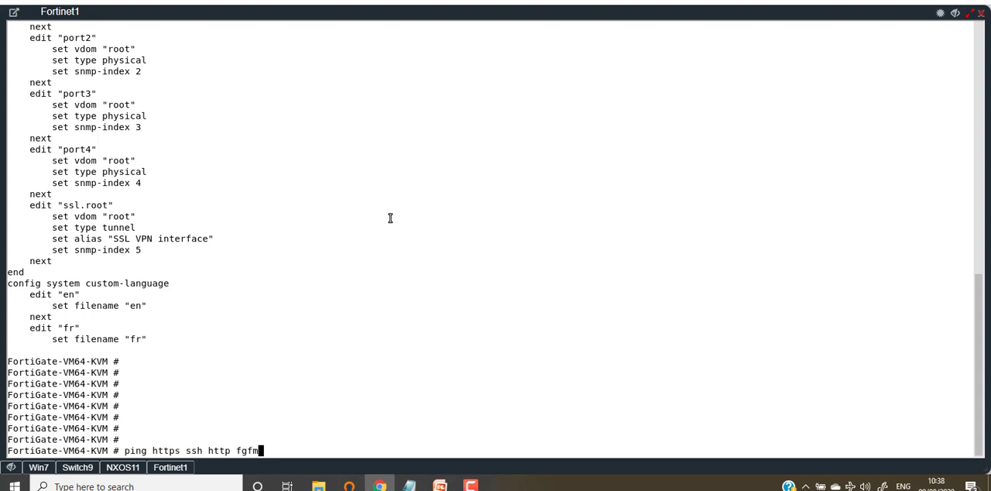
{"action": "key", "text": "BackSpace"}
{"action": "key", "text": "BackSpace"}
{"action": "key", "text": "BackSpace"}
{"action": "key", "text": "BackSpace"}
{"action": "key", "text": "BackSpace"}
{"action": "key", "text": "BackSpace"}
{"action": "key", "text": "BackSpace"}
{"action": "key", "text": "BackSpace"}
{"action": "key", "text": "BackSpace"}
{"action": "key", "text": "BackSpace"}
{"action": "key", "text": "BackSpace"}
{"action": "key", "text": "BackSpace"}
{"action": "key", "text": "BackSpace"}
{"action": "key", "text": "BackSpace"}
{"action": "key", "text": "BackSpace"}
{"action": "key", "text": "BackSpace"}
{"action": "key", "text": "BackSpace"}
{"action": "key", "text": "BackSpace"}
{"action": "key", "text": "BackSpace"}
{"action": "key", "text": "BackSpace"}
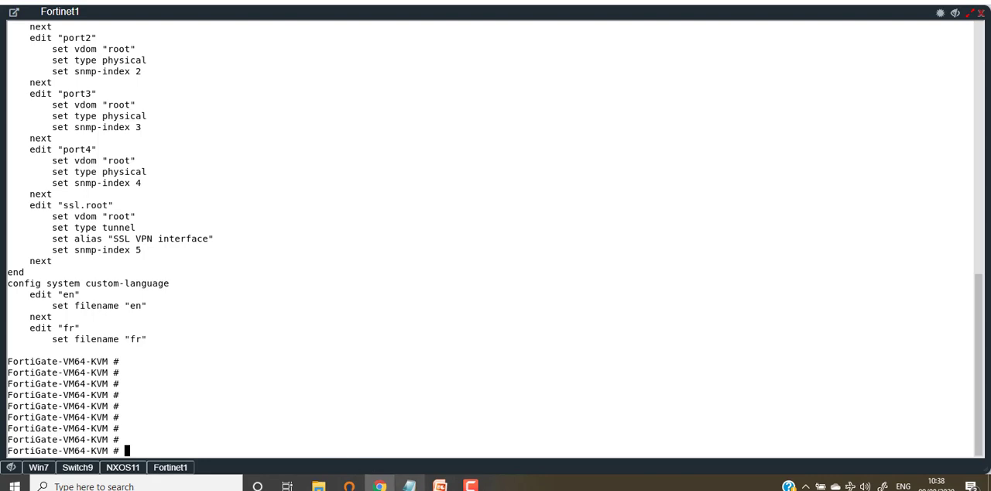
Copy the selected port1 to port4 configuration from Notepad again and paste it into the Fortinet1 console.
{"action": "left_click", "coordinate": [409, 486]}
{"action": "right_click", "coordinate": [99, 216]}
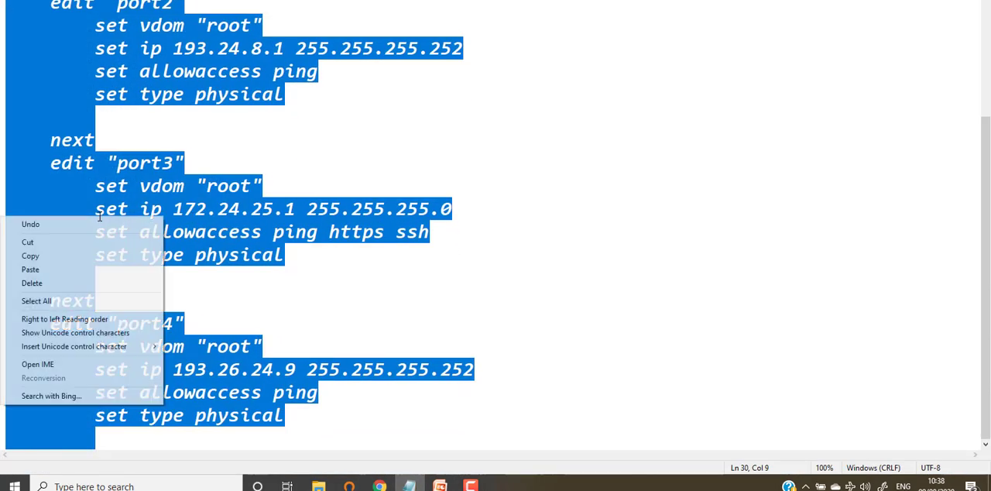
{"action": "left_click", "coordinate": [31, 256]}
{"action": "key", "text": "alt+Tab"}
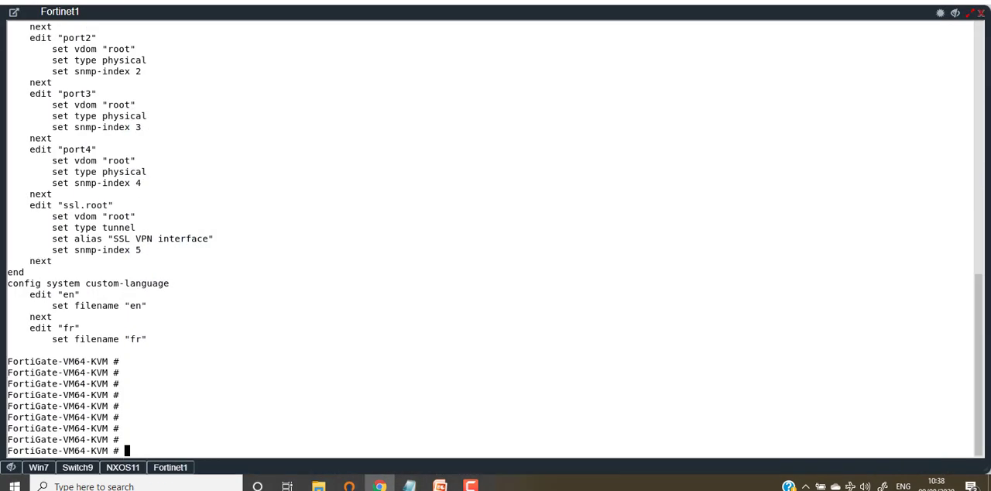
{"action": "right_click", "coordinate": [263, 298]}
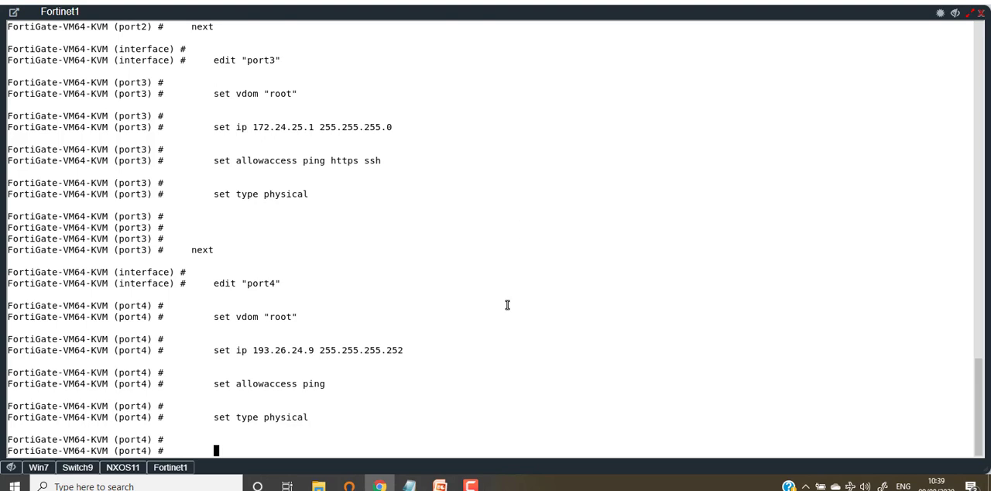
Finish the pasted port4 block and leave interface configuration with the end command.
{"action": "key", "text": "Return"}
{"action": "key", "text": "Return"}
{"action": "key", "text": "Return"}
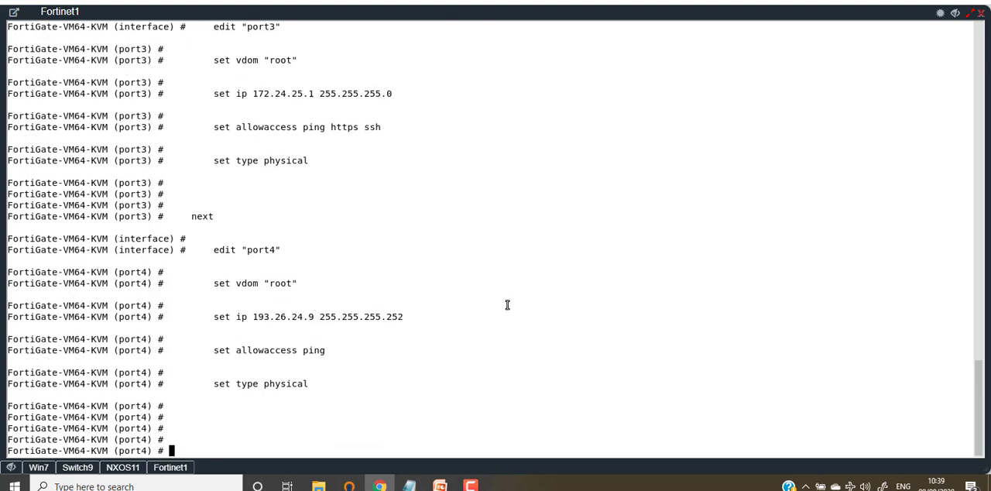
{"action": "type", "text": "end"}
{"action": "key", "text": "Return"}
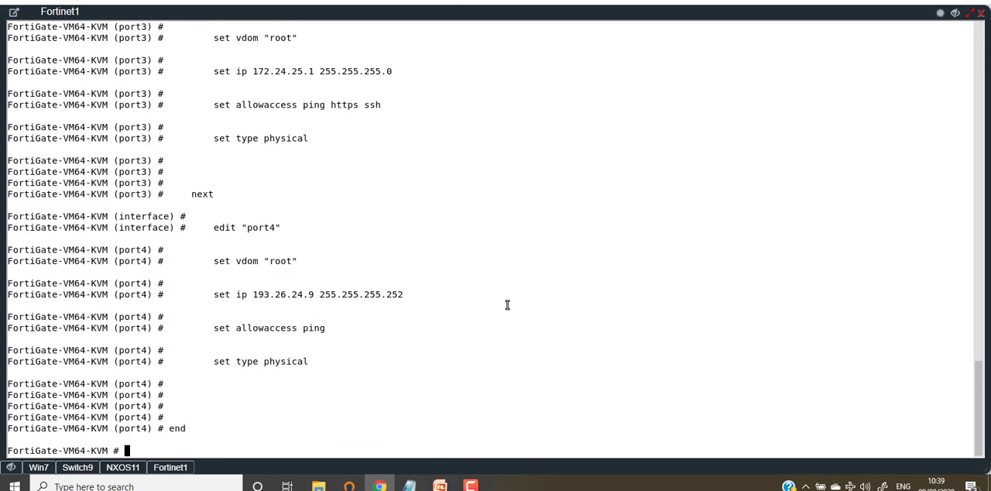
Run show, page to the interface section, and check the port1 block, port2's IP and allowaccess lines, and port3's allowaccess line.
{"action": "type", "text": "show"}
{"action": "key", "text": "Return"}
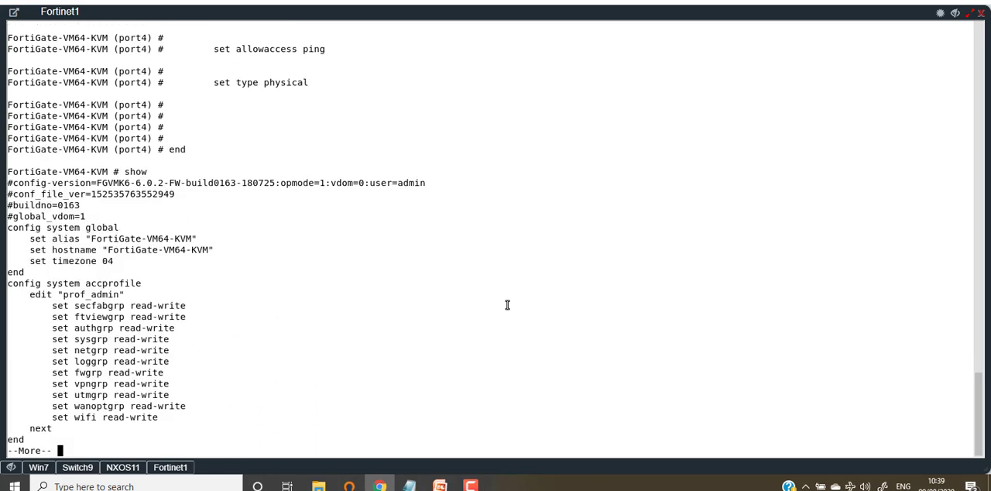
{"action": "key", "text": "space"}
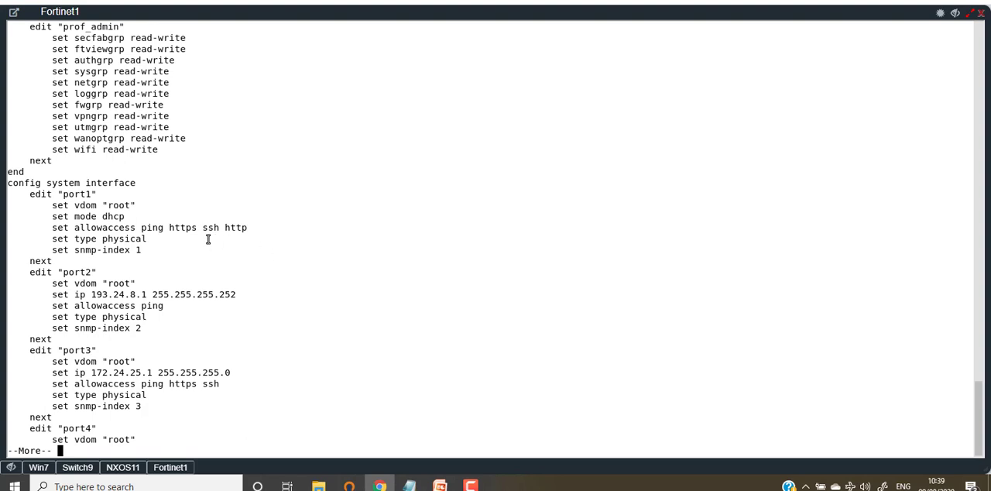
{"action": "left_click_drag", "start_coordinate": [20, 195], "coordinate": [158, 249]}
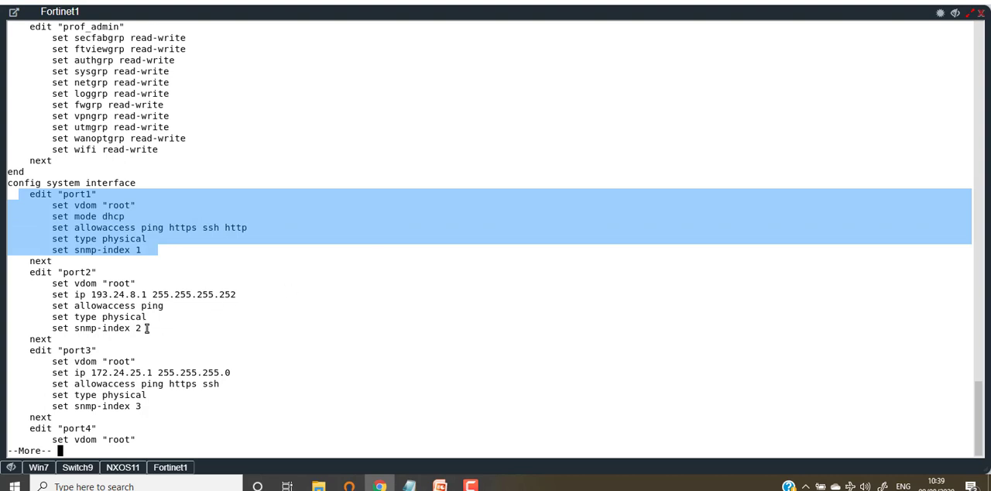
{"action": "left_click_drag", "start_coordinate": [166, 317], "coordinate": [43, 292]}
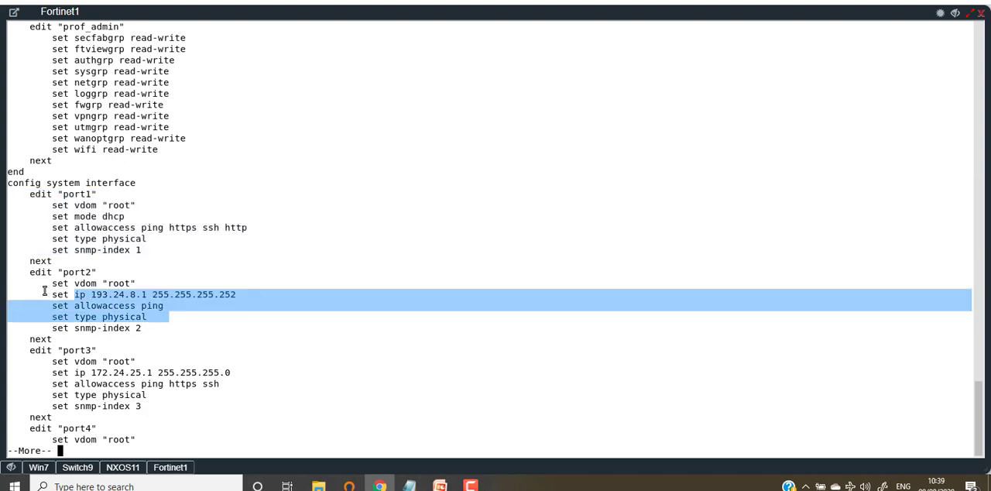
{"action": "left_click", "coordinate": [250, 292]}
{"action": "left_click_drag", "start_coordinate": [182, 302], "coordinate": [58, 303]}
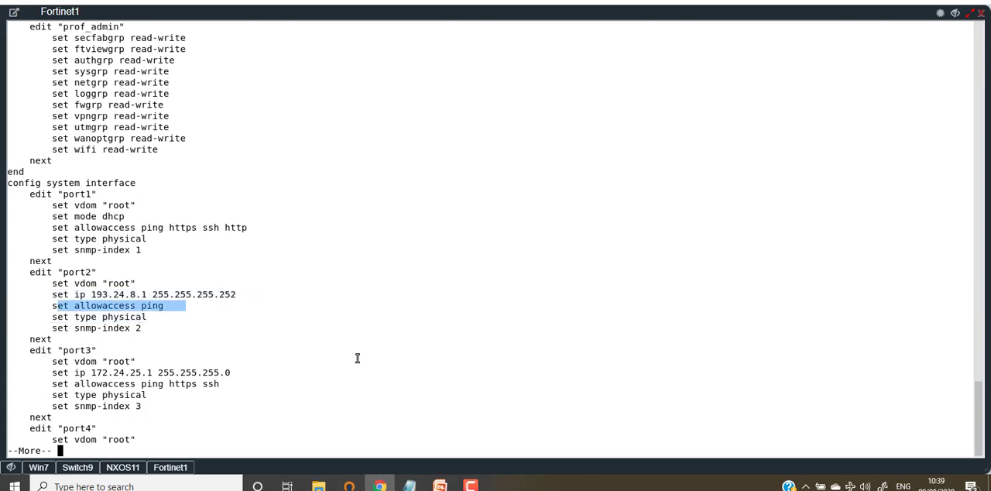
{"action": "left_click_drag", "start_coordinate": [224, 383], "coordinate": [51, 384]}
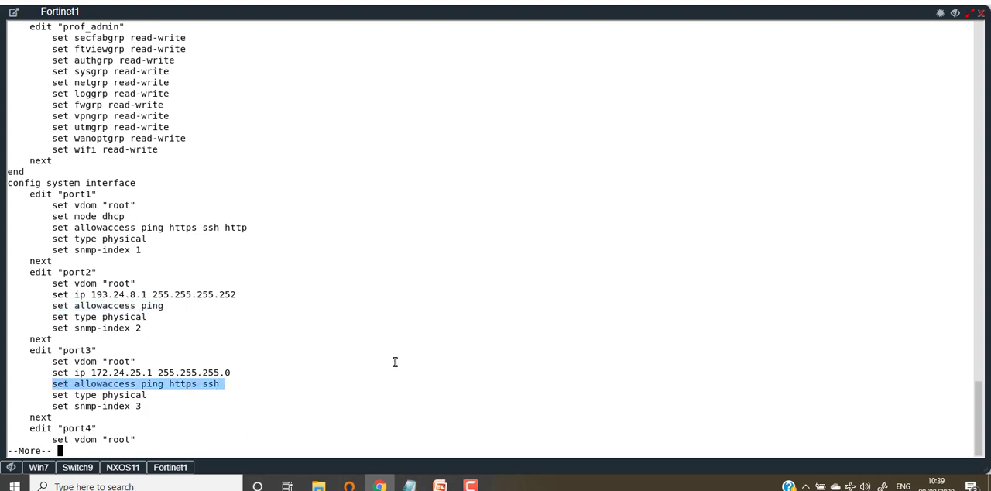
Page on to check port4's IP address and allowaccess lines, and return to the port1 block.
{"action": "key", "text": "Return"}
{"action": "key", "text": "Return"}
{"action": "key", "text": "Return"}
{"action": "key", "text": "Return"}
{"action": "key", "text": "Return"}
{"action": "key", "text": "Return"}
{"action": "key", "text": "Return"}
{"action": "key", "text": "Return"}
{"action": "key", "text": "Return"}
{"action": "key", "text": "Return"}
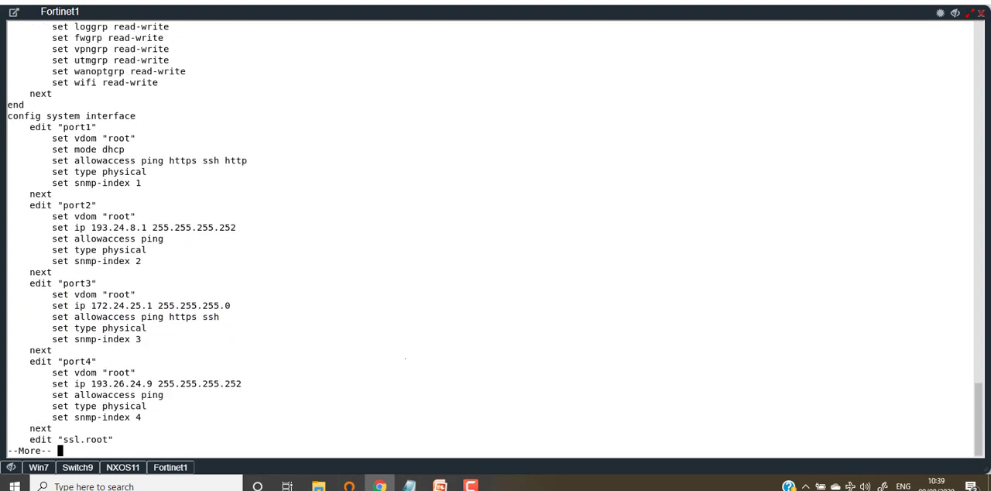
{"action": "left_click_drag", "start_coordinate": [177, 352], "coordinate": [23, 337]}
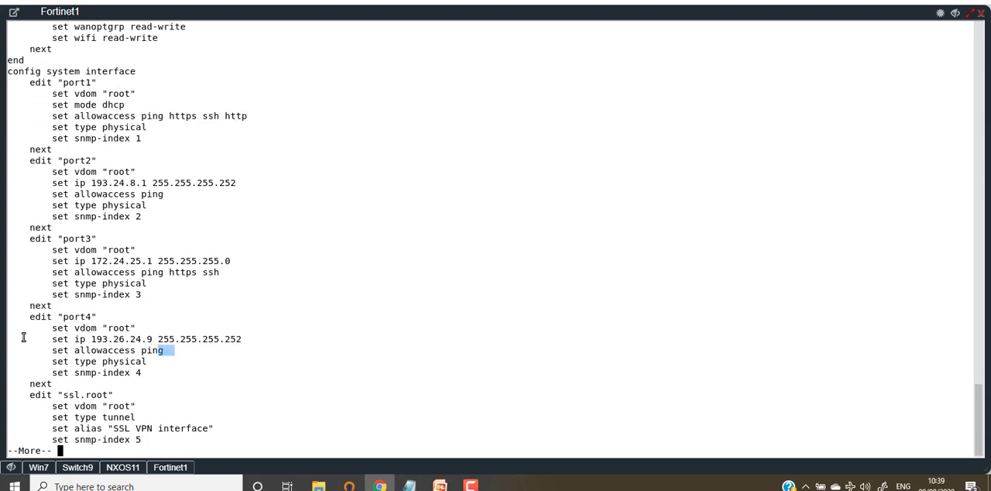
{"action": "scroll", "coordinate": [566, 228], "scroll_direction": "up", "scroll_amount": 4}
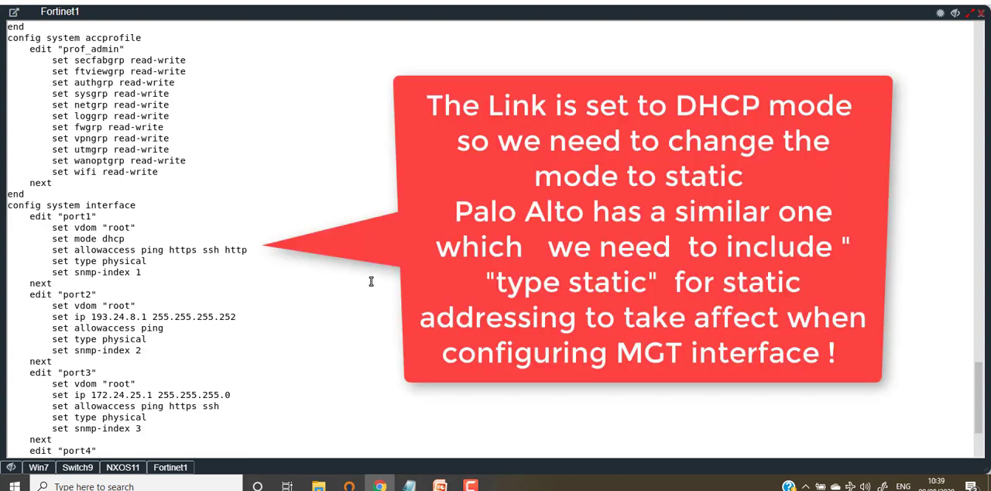
Review the port1 block and the following port blocks in Notepad, and switch back to the Fortinet1 console.
{"action": "left_click", "coordinate": [409, 486]}
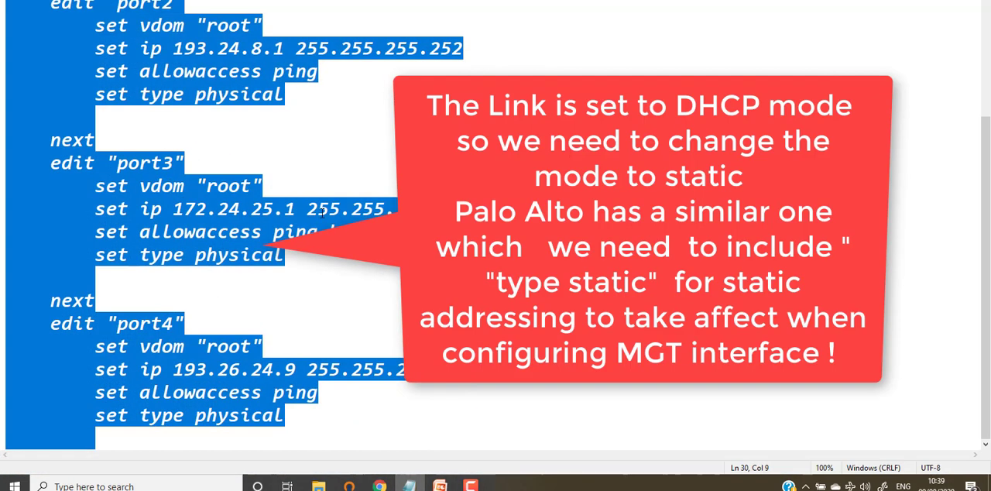
{"action": "scroll", "coordinate": [322, 212], "scroll_direction": "up", "scroll_amount": 3}
{"action": "left_click", "coordinate": [172, 111]}
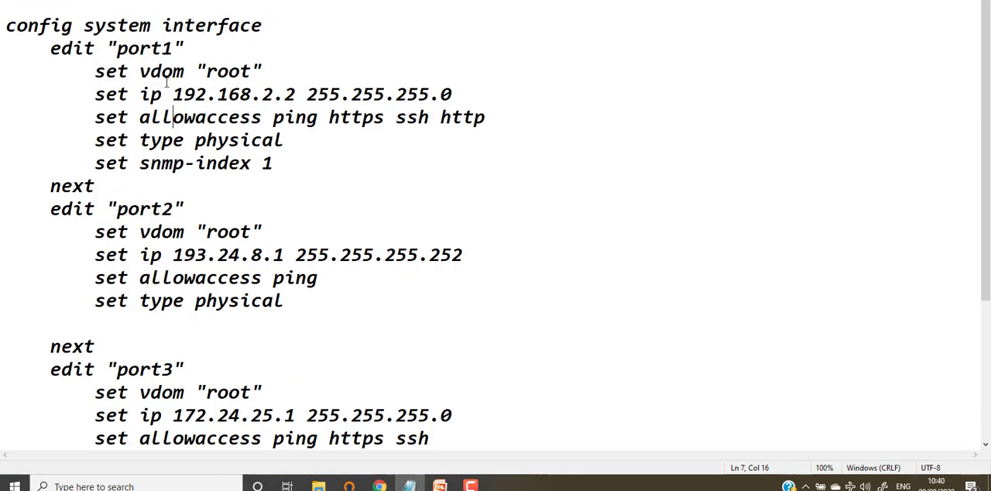
{"action": "left_click_drag", "start_coordinate": [272, 162], "coordinate": [17, 25]}
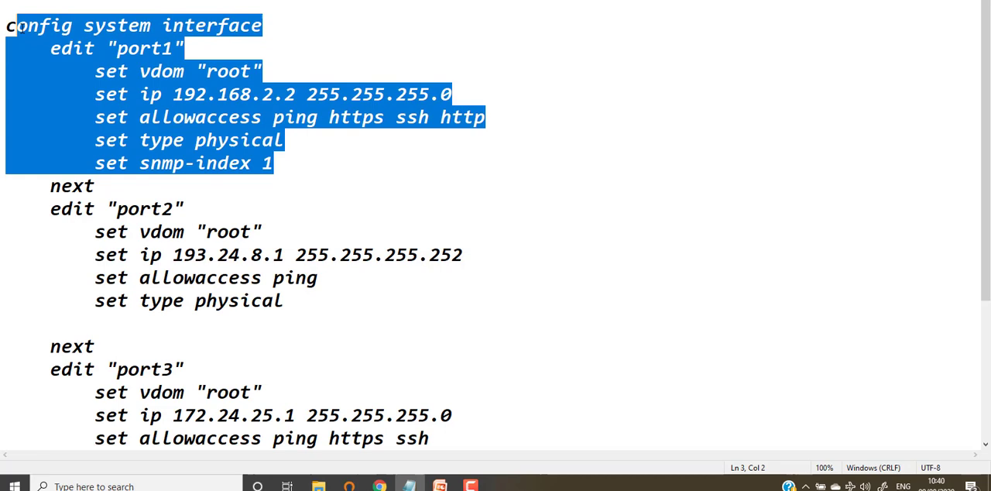
{"action": "left_click", "coordinate": [355, 148]}
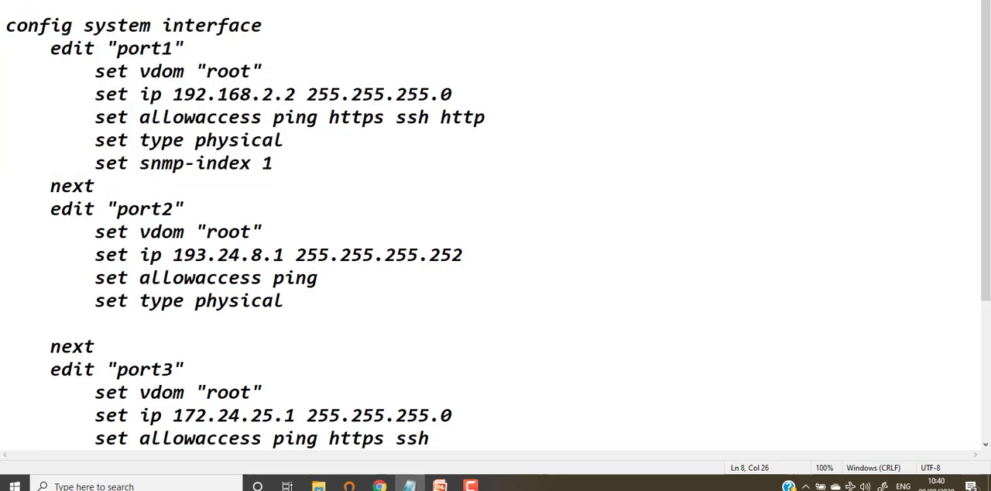
{"action": "scroll", "coordinate": [400, 286], "scroll_direction": "down", "scroll_amount": 2}
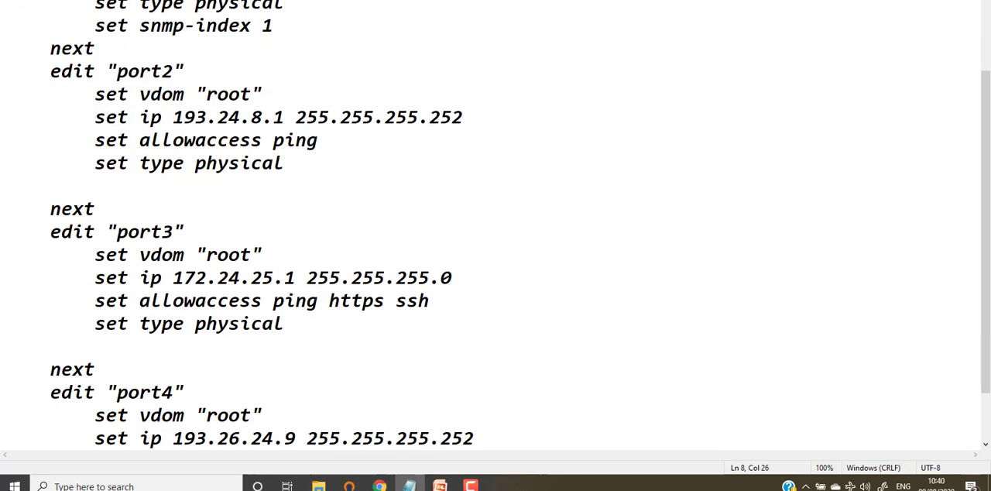
{"action": "key", "text": "alt+Tab"}
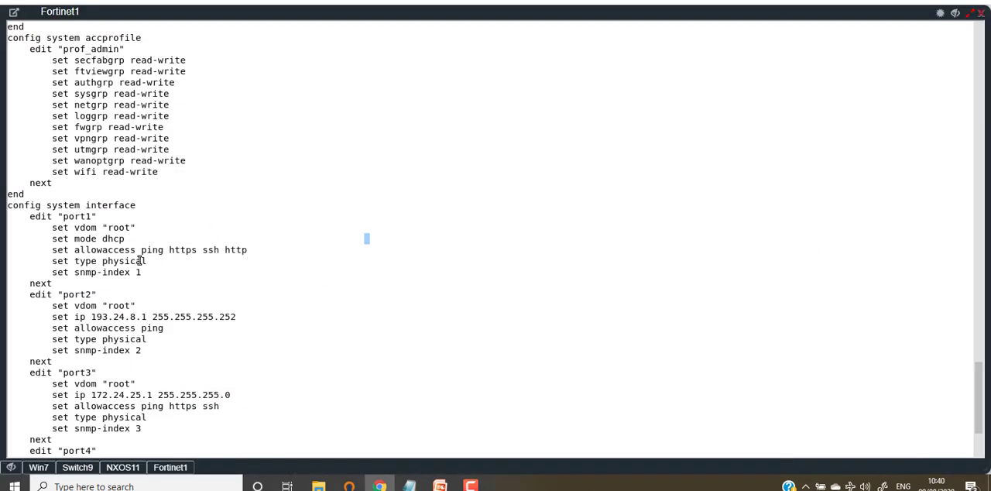
Quit the paged configuration output and get a fresh FortiGate prompt.
{"action": "key", "text": "q"}
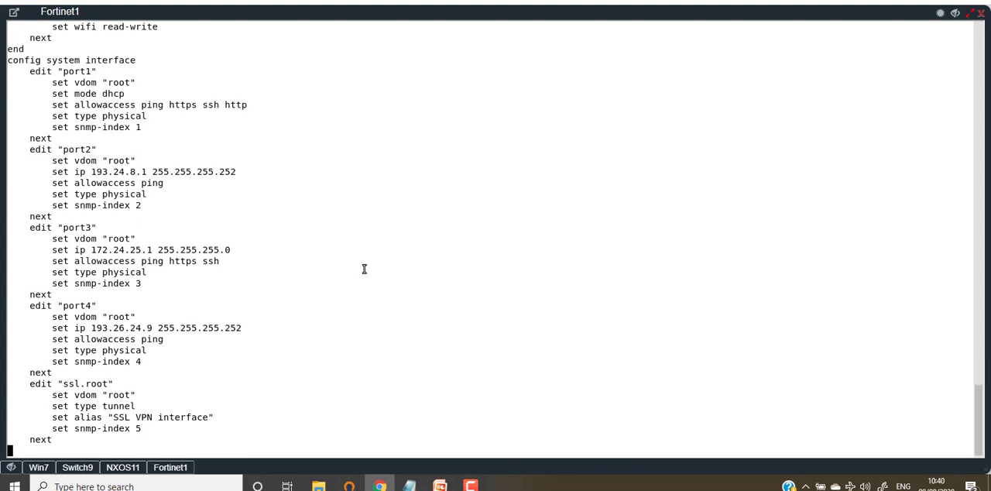
{"action": "key", "text": "Return"}
{"action": "key", "text": "Return"}
{"action": "key", "text": "Return"}
{"action": "key", "text": "Return"}
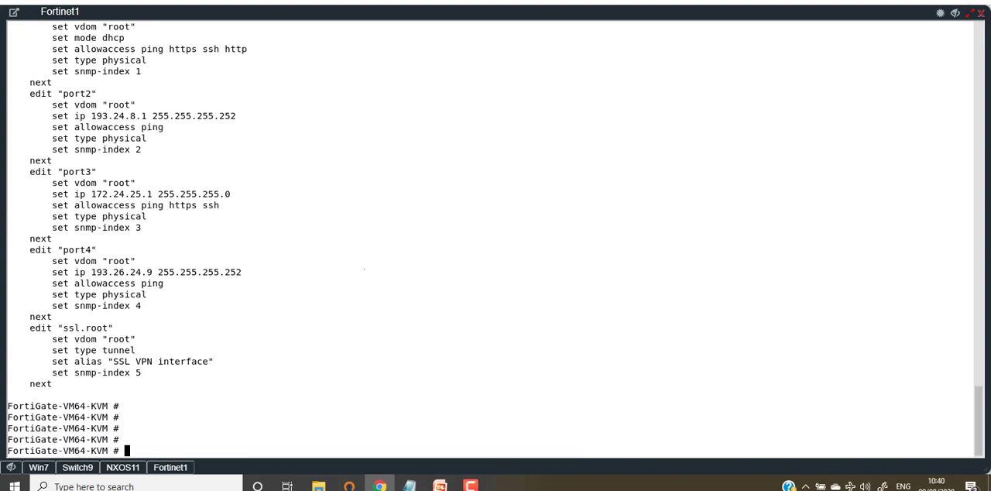
{"action": "type", "text": "config spamfilteri"}
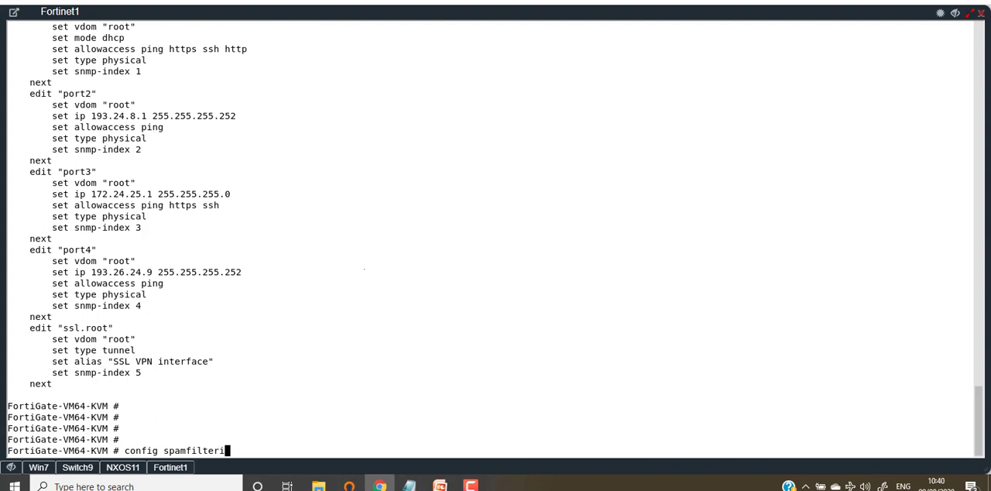
Enter the system interface configuration and open port1 for editing.
{"action": "key", "text": "BackSpace"}
{"action": "key", "text": "BackSpace"}
{"action": "key", "text": "BackSpace"}
{"action": "key", "text": "BackSpace"}
{"action": "key", "text": "BackSpace"}
{"action": "key", "text": "BackSpace"}
{"action": "key", "text": "BackSpace"}
{"action": "key", "text": "BackSpace"}
{"action": "key", "text": "BackSpace"}
{"action": "key", "text": "BackSpace"}
{"action": "type", "text": "system interface"}
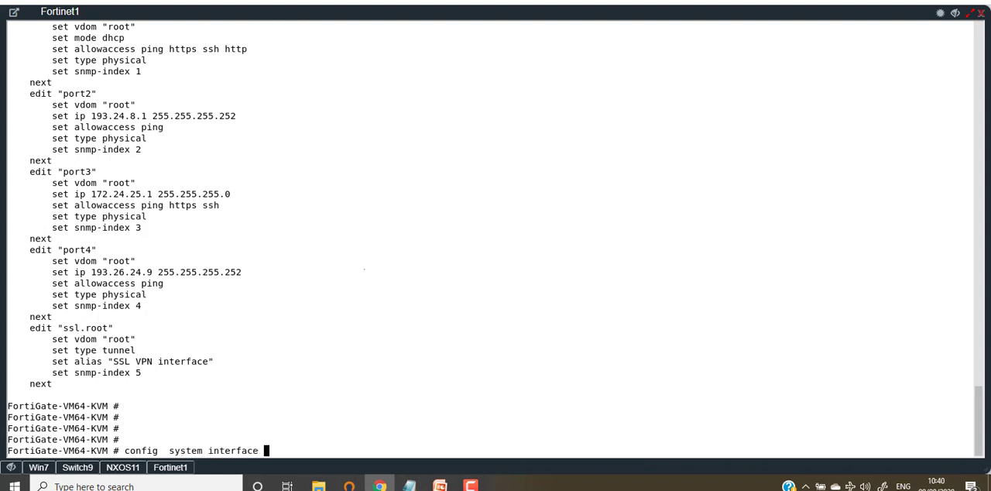
{"action": "key", "text": "Return"}
{"action": "type", "text": "edit"}
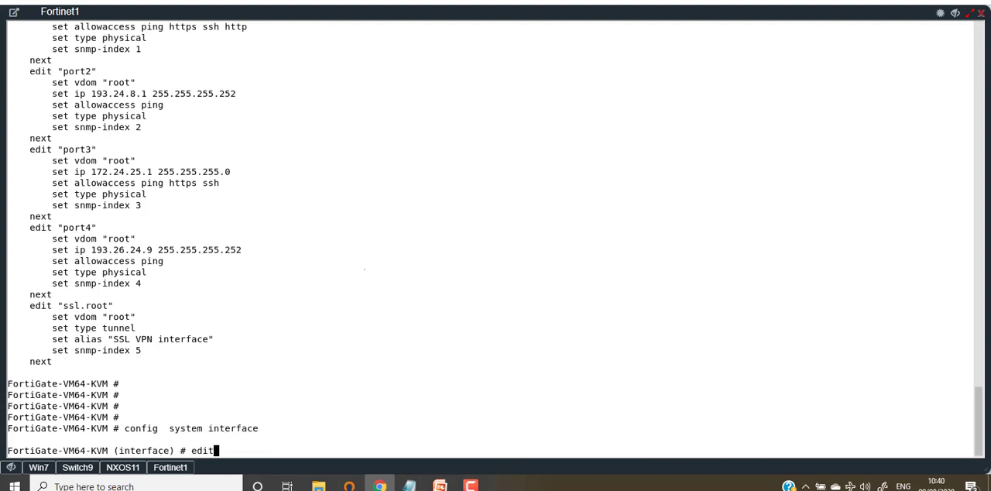
{"action": "type", "text": " port1"}
{"action": "key", "text": "Return"}
Set port1's addressing mode to static.
{"action": "type", "text": "ser"}
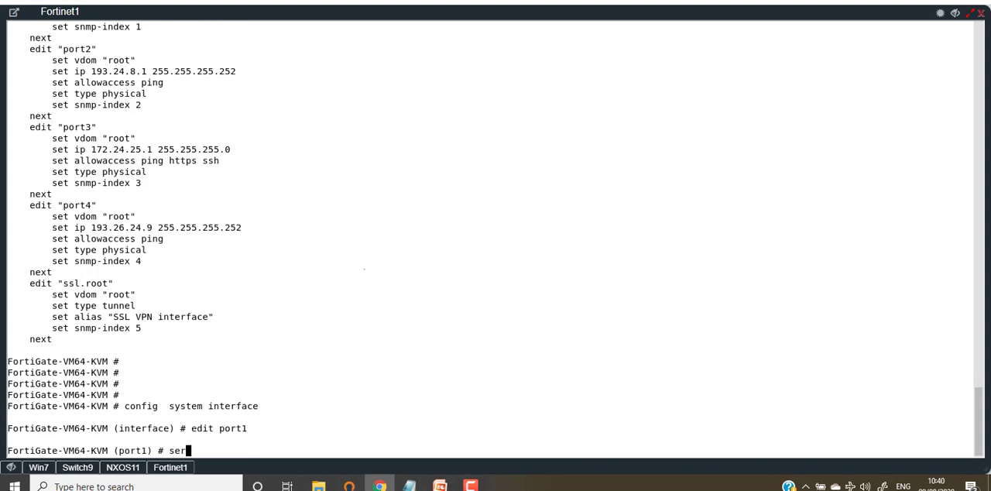
{"action": "key", "text": "BackSpace"}
{"action": "type", "text": "t mode static"}
{"action": "key", "text": "Return"}
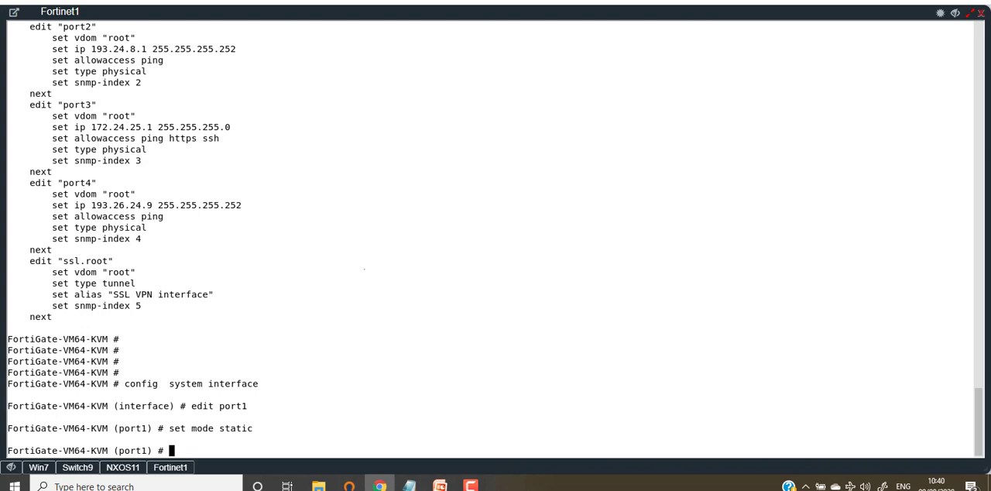
Set port1's IP to 192.168.2.2 255.255.255.0, copying the address and mask from the Notepad configuration.
{"action": "type", "text": "set ip"}
{"action": "key", "text": "question"}
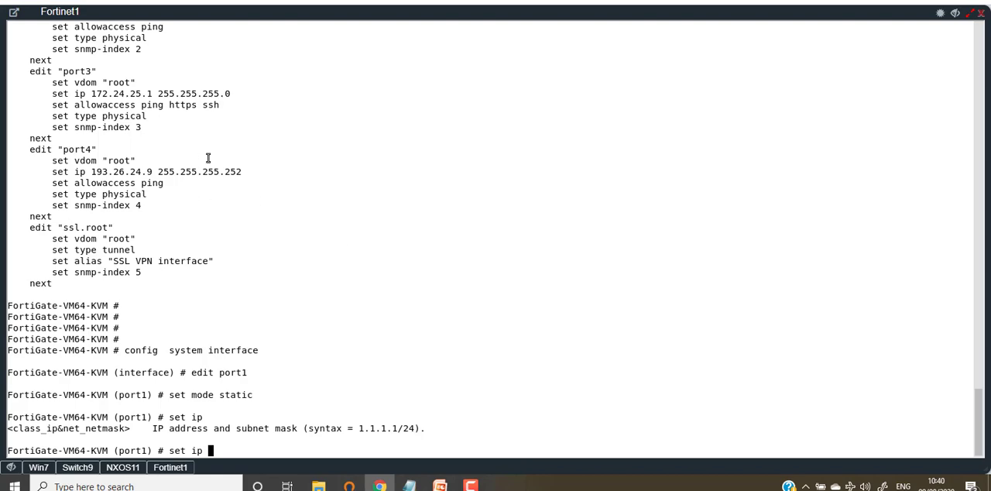
{"action": "left_click", "coordinate": [410, 486]}
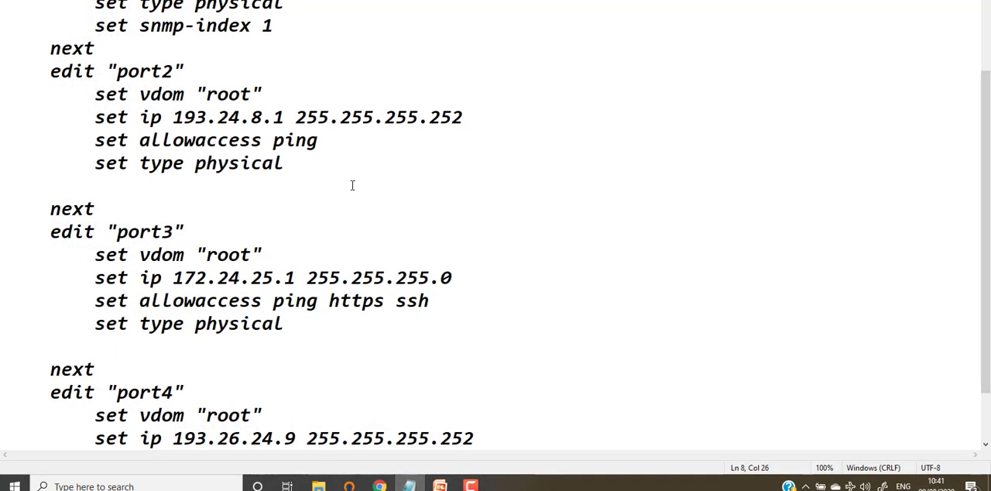
{"action": "scroll", "coordinate": [351, 186], "scroll_direction": "up", "scroll_amount": 2}
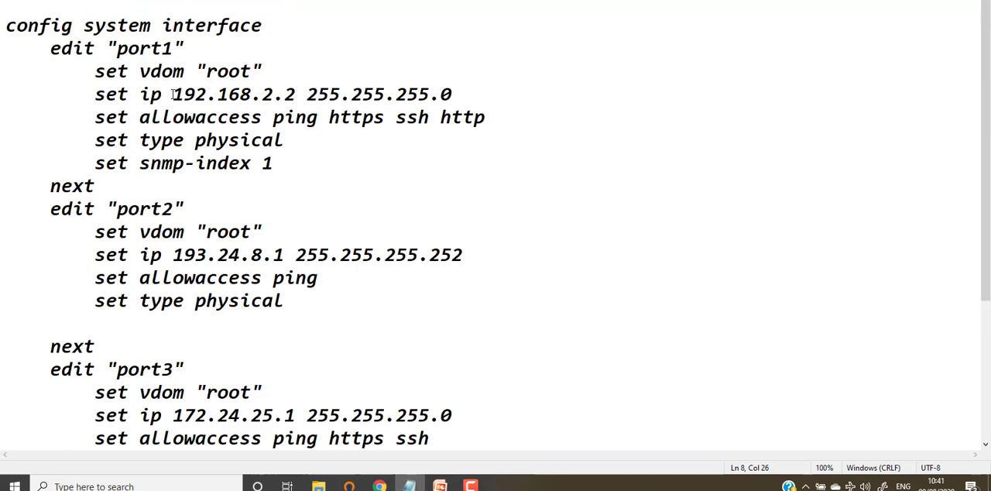
{"action": "left_click_drag", "start_coordinate": [172, 94], "coordinate": [452, 94]}
{"action": "right_click", "coordinate": [239, 95]}
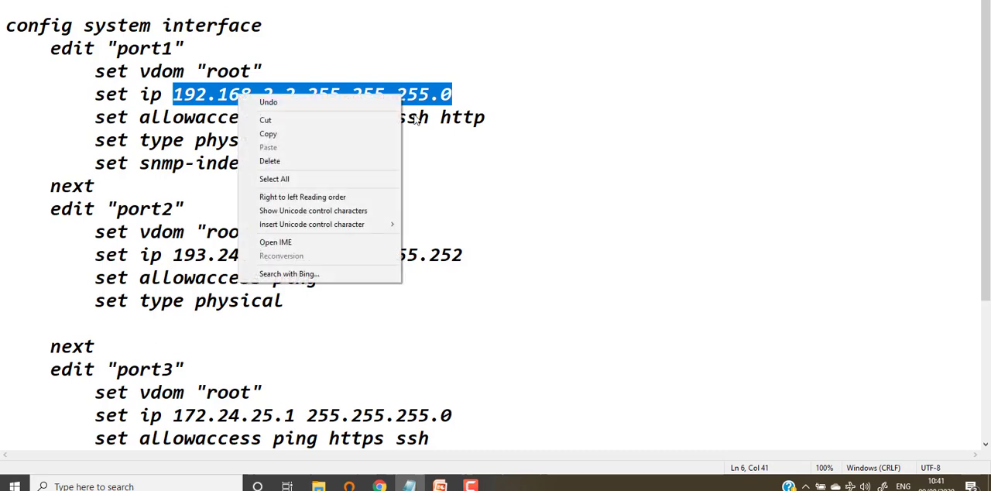
{"action": "left_click", "coordinate": [284, 140]}
{"action": "key", "text": "alt+Tab"}
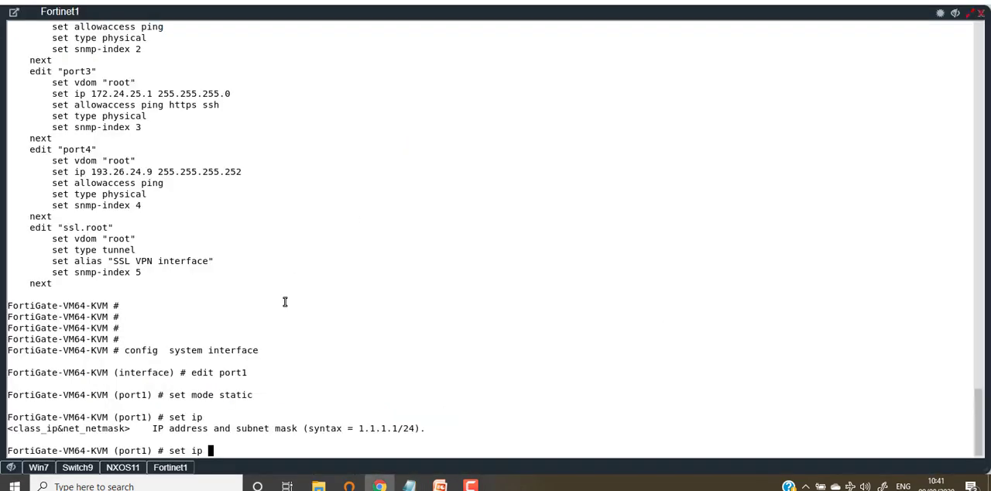
{"action": "right_click", "coordinate": [295, 261]}
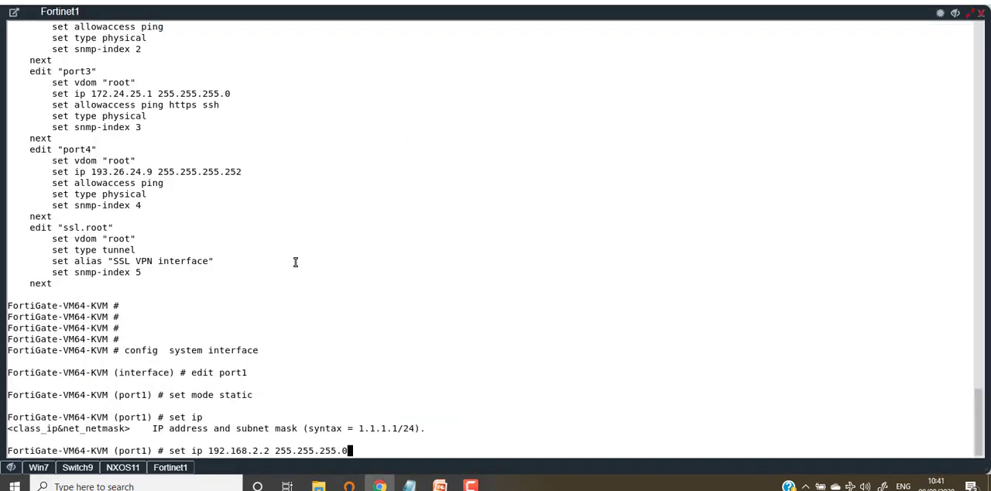
{"action": "key", "text": "Return"}
Copy port1's allowaccess line from Notepad and apply it in the Fortinet1 console to allow ping, https, ssh and http.
{"action": "key", "text": "alt+Tab"}
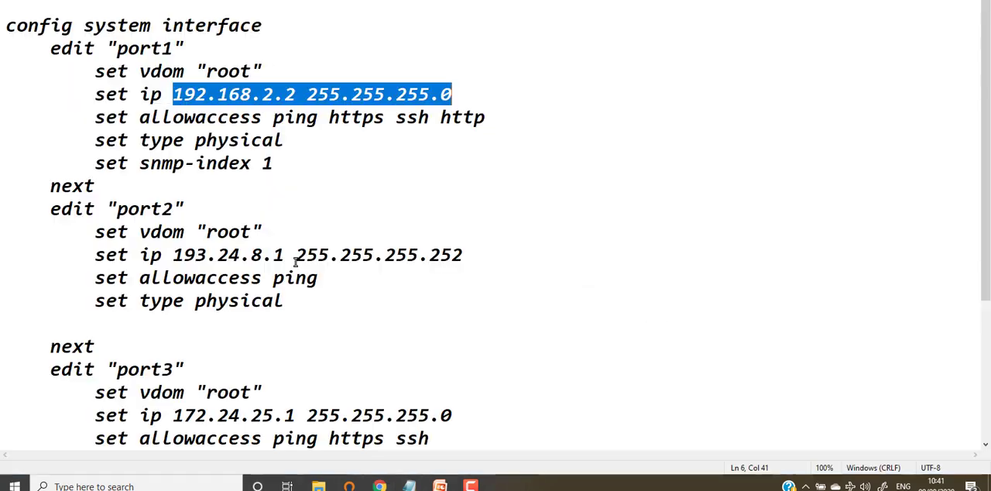
{"action": "key", "text": "alt+Tab"}
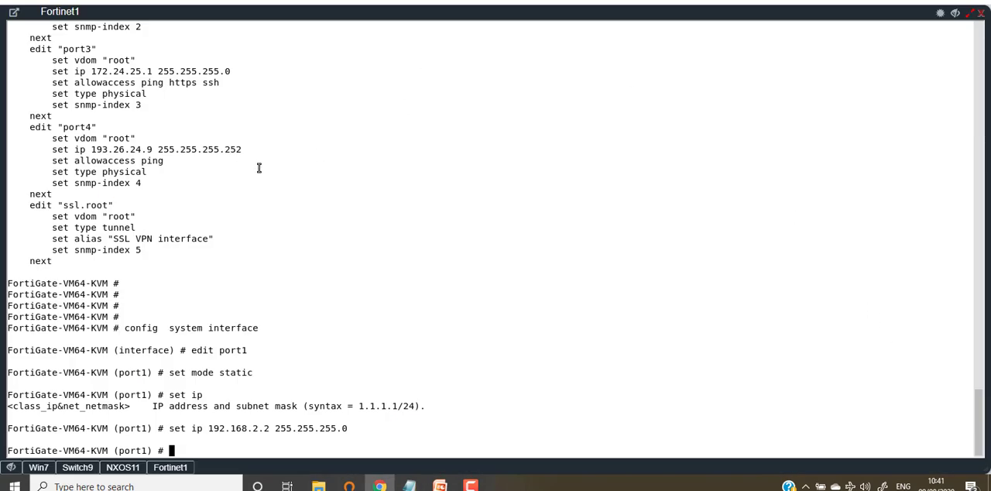
{"action": "key", "text": "alt+Tab"}
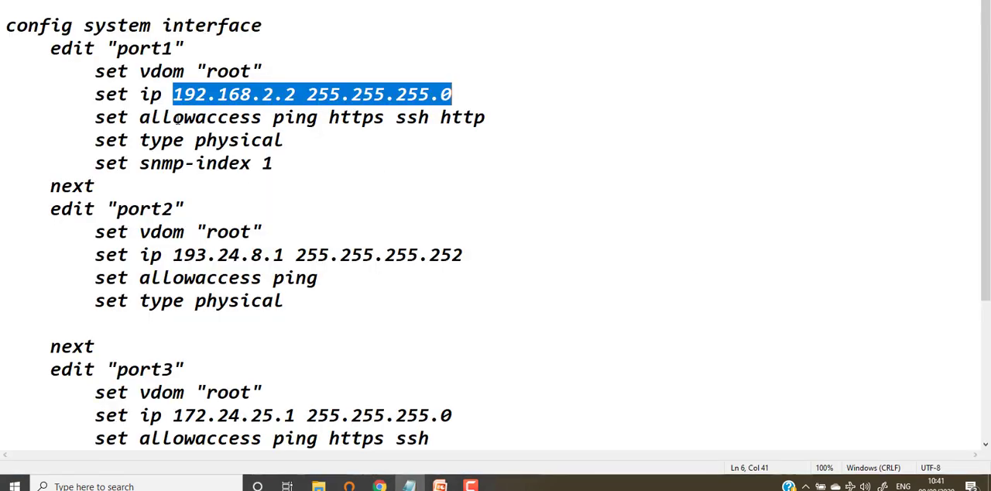
{"action": "left_click_drag", "start_coordinate": [96, 118], "coordinate": [499, 118]}
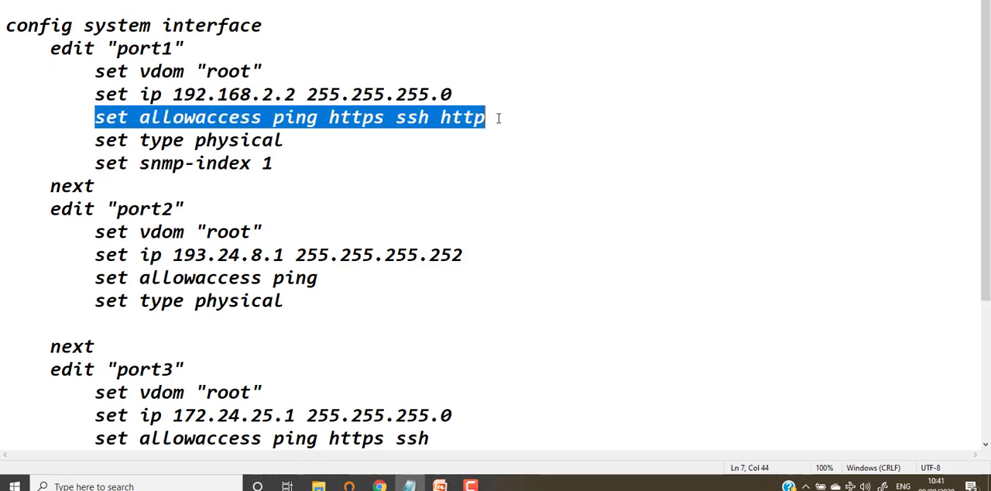
{"action": "right_click", "coordinate": [439, 118]}
{"action": "left_click", "coordinate": [315, 154]}
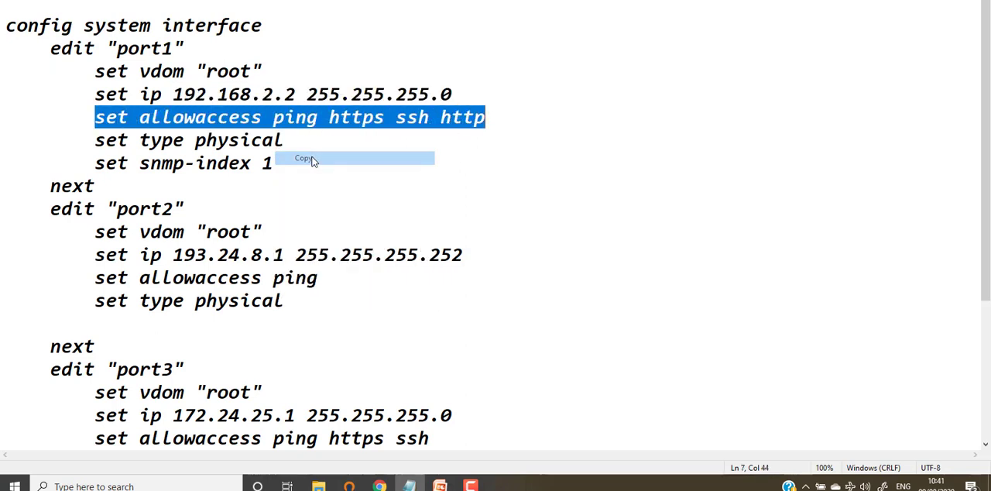
{"action": "key", "text": "alt+Tab"}
{"action": "right_click", "coordinate": [310, 232]}
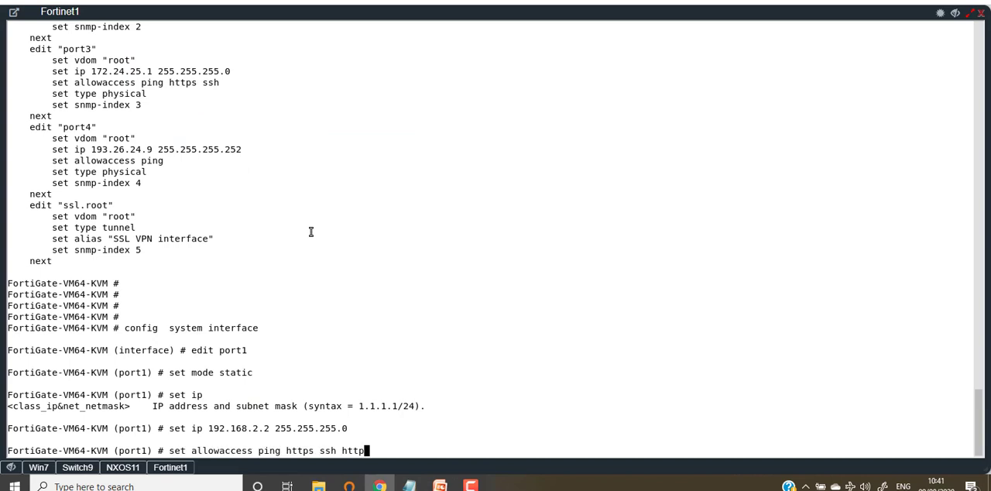
{"action": "key", "text": "Return"}
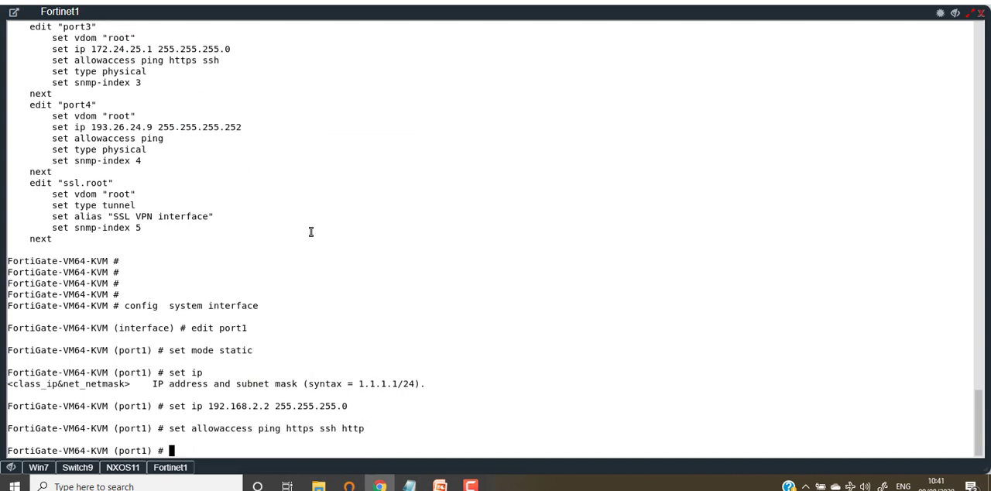
Save the port1 changes and leave the interface configuration with end.
{"action": "type", "text": "ex"}
{"action": "key", "text": "BackSpace"}
{"action": "type", "text": "nd"}
{"action": "key", "text": "Return"}
Run show, check port1's IP line in the interface section, and quit the paged output to a fresh prompt.
{"action": "type", "text": "show"}
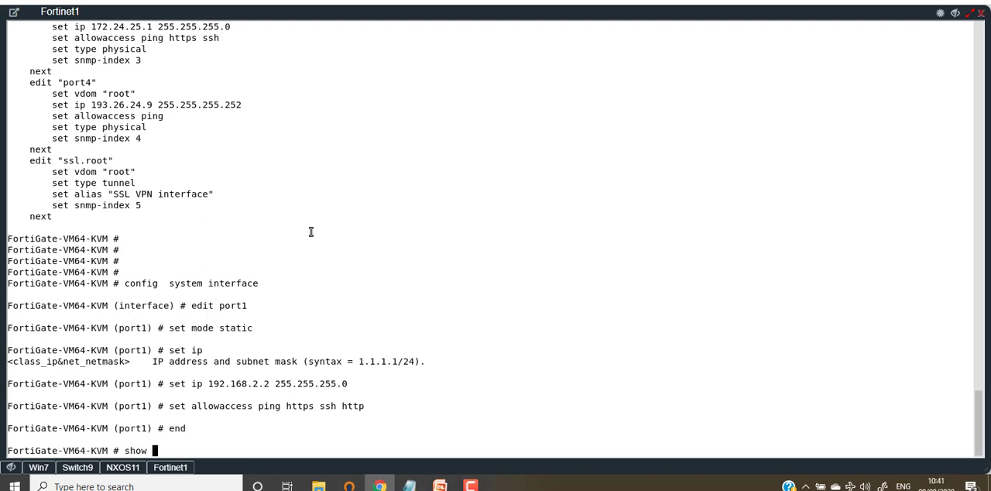
{"action": "key", "text": "Return"}
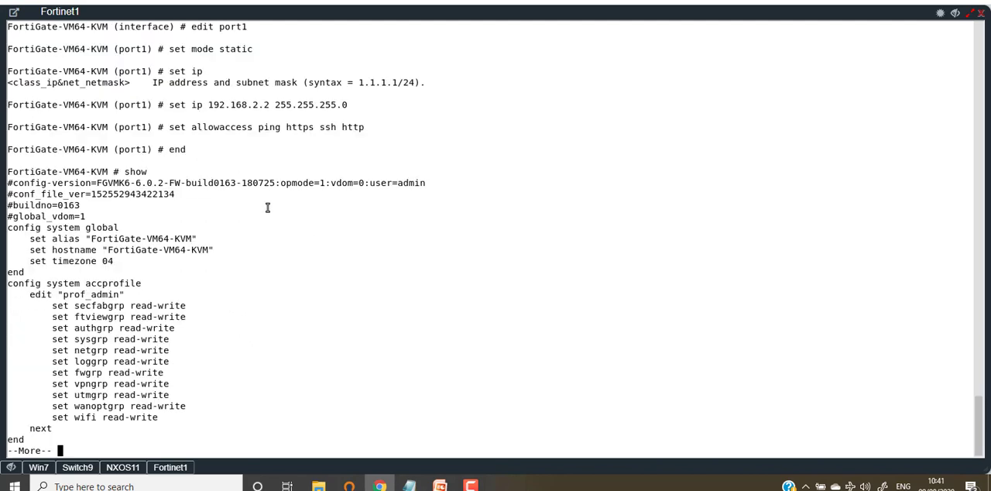
{"action": "key", "text": "space"}
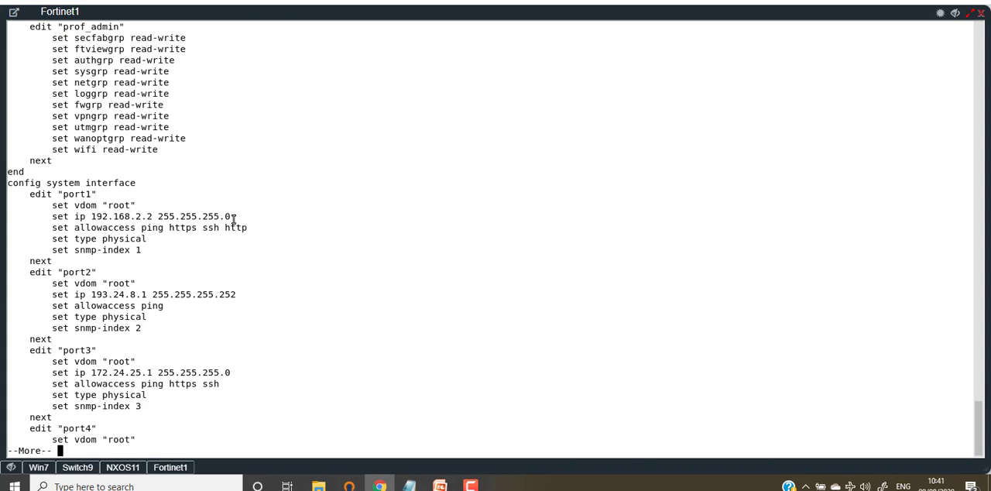
{"action": "left_click_drag", "start_coordinate": [234, 219], "coordinate": [53, 217]}
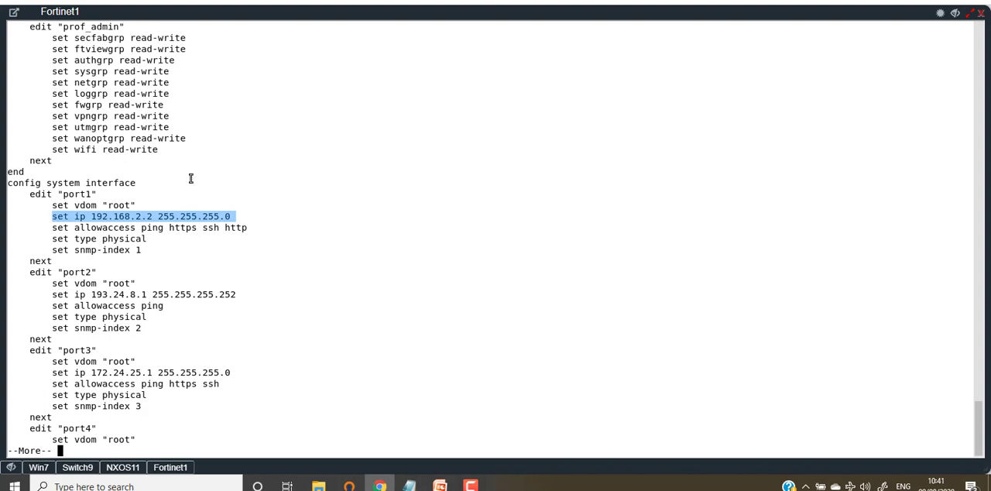
{"action": "key", "text": "q"}
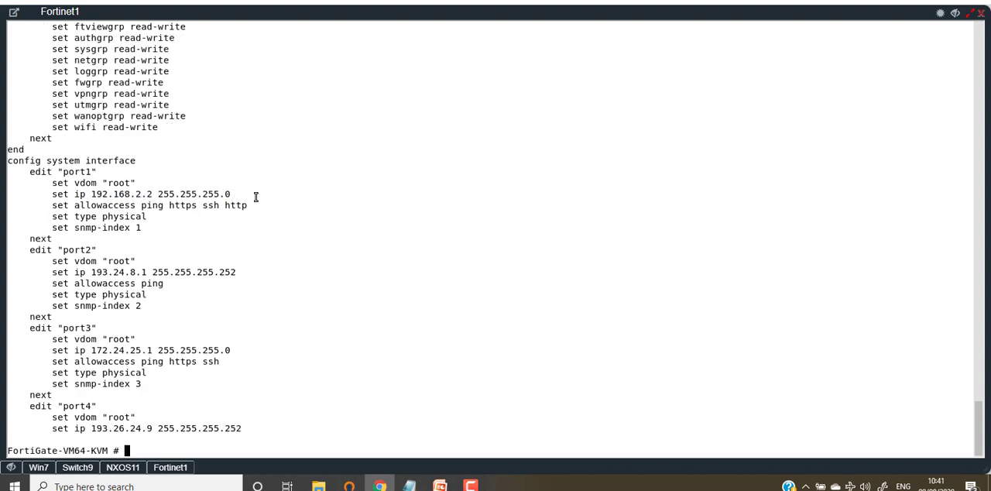
{"action": "key", "text": "Return"}
{"action": "key", "text": "Return"}
{"action": "key", "text": "Return"}
{"action": "key", "text": "Return"}
{"action": "key", "text": "Return"}
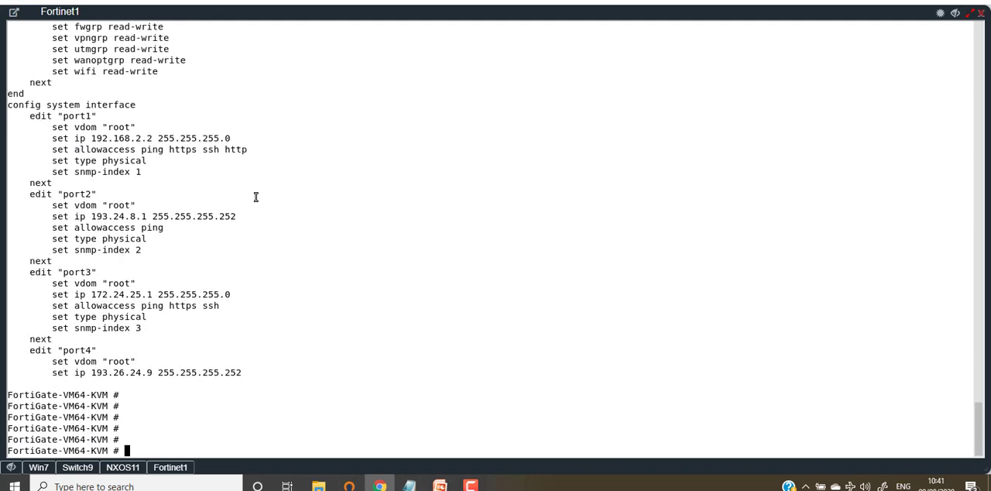
Begin an execute ping command and paste port1's copied IP line after it.
{"action": "type", "text": "executepin"}
{"action": "key", "text": "BackSpace"}
{"action": "key", "text": "BackSpace"}
{"action": "key", "text": "BackSpace"}
{"action": "type", "text": "ping"}
{"action": "right_click", "coordinate": [568, 196]}
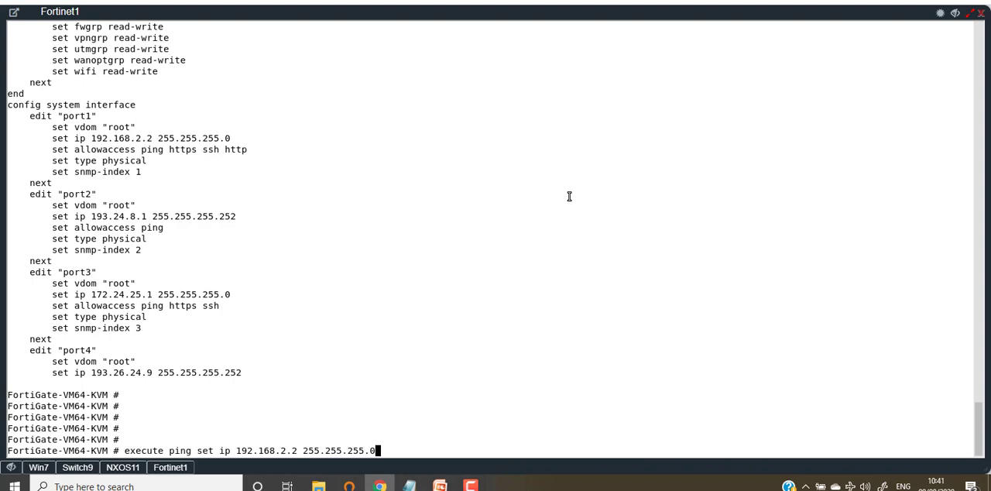
Strip the "set ip" text and subnet mask from the command, leaving 192.168.2.2, and run the ping.
{"action": "key", "text": "Left"}
{"action": "key", "text": "Left"}
{"action": "key", "text": "Left"}
{"action": "key", "text": "Left"}
{"action": "key", "text": "Left"}
{"action": "key", "text": "Left"}
{"action": "key", "text": "Left"}
{"action": "key", "text": "Left"}
{"action": "key", "text": "Left"}
{"action": "key", "text": "Left"}
{"action": "key", "text": "Left"}
{"action": "key", "text": "Left"}
{"action": "key", "text": "Left"}
{"action": "key", "text": "Left"}
{"action": "key", "text": "Left"}
{"action": "key", "text": "Left"}
{"action": "key", "text": "Right"}
{"action": "key", "text": "Right"}
{"action": "key", "text": "Right"}
{"action": "key", "text": "Right"}
{"action": "key", "text": "Right"}
{"action": "key", "text": "Right"}
{"action": "key", "text": "Right"}
{"action": "key", "text": "Right"}
{"action": "key", "text": "Right"}
{"action": "key", "text": "Right"}
{"action": "key", "text": "Right"}
{"action": "key", "text": "Right"}
{"action": "key", "text": "Right"}
{"action": "key", "text": "Right"}
{"action": "key", "text": "Right"}
{"action": "key", "text": "Right"}
{"action": "key", "text": "BackSpace"}
{"action": "key", "text": "BackSpace"}
{"action": "key", "text": "BackSpace"}
{"action": "key", "text": "BackSpace"}
{"action": "key", "text": "BackSpace"}
{"action": "key", "text": "BackSpace"}
{"action": "key", "text": "BackSpace"}
{"action": "key", "text": "BackSpace"}
{"action": "key", "text": "BackSpace"}
{"action": "key", "text": "BackSpace"}
{"action": "key", "text": "BackSpace"}
{"action": "key", "text": "BackSpace"}
{"action": "key", "text": "BackSpace"}
{"action": "key", "text": "BackSpace"}
{"action": "key", "text": "Left"}
{"action": "key", "text": "Left"}
{"action": "key", "text": "Left"}
{"action": "key", "text": "Left"}
{"action": "key", "text": "Left"}
{"action": "key", "text": "Left"}
{"action": "key", "text": "Left"}
{"action": "key", "text": "Left"}
{"action": "key", "text": "Left"}
{"action": "key", "text": "Left"}
{"action": "key", "text": "Left"}
{"action": "key", "text": "BackSpace"}
{"action": "key", "text": "BackSpace"}
{"action": "key", "text": "BackSpace"}
{"action": "key", "text": "BackSpace"}
{"action": "key", "text": "BackSpace"}
{"action": "key", "text": "BackSpace"}
{"action": "key", "text": "BackSpace"}
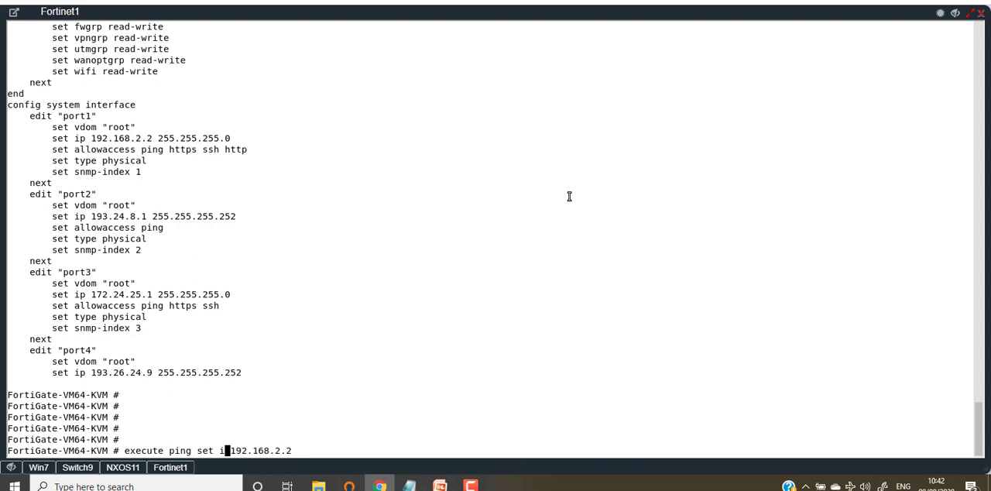
{"action": "key", "text": "Return"}
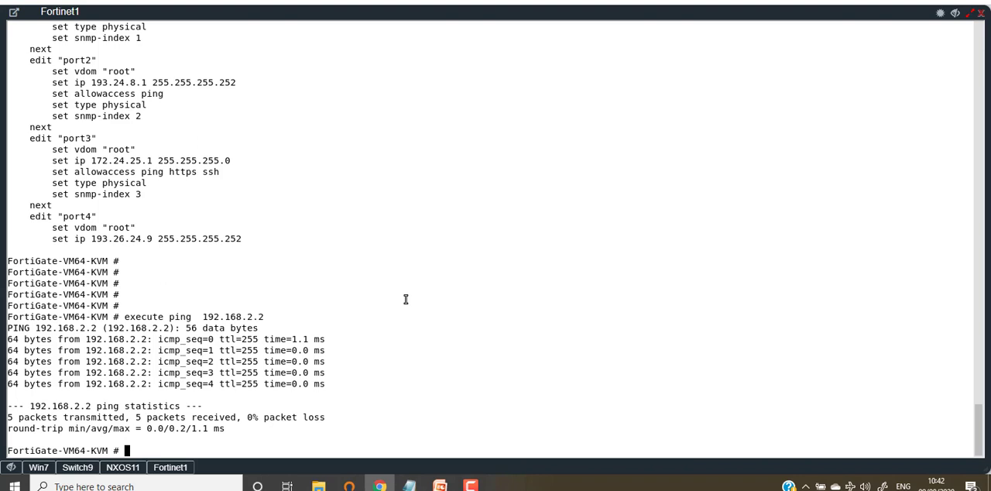
Ping 192.168.2.254 from the firewall, reusing the previous address with its last octet changed to 254.
{"action": "type", "text": "execute ping"}
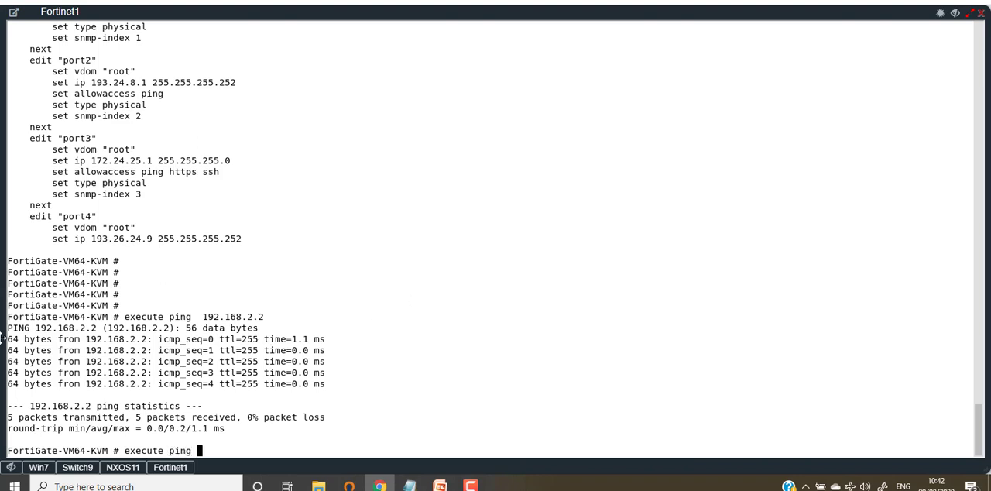
{"action": "left_click_drag", "start_coordinate": [264, 317], "coordinate": [197, 317]}
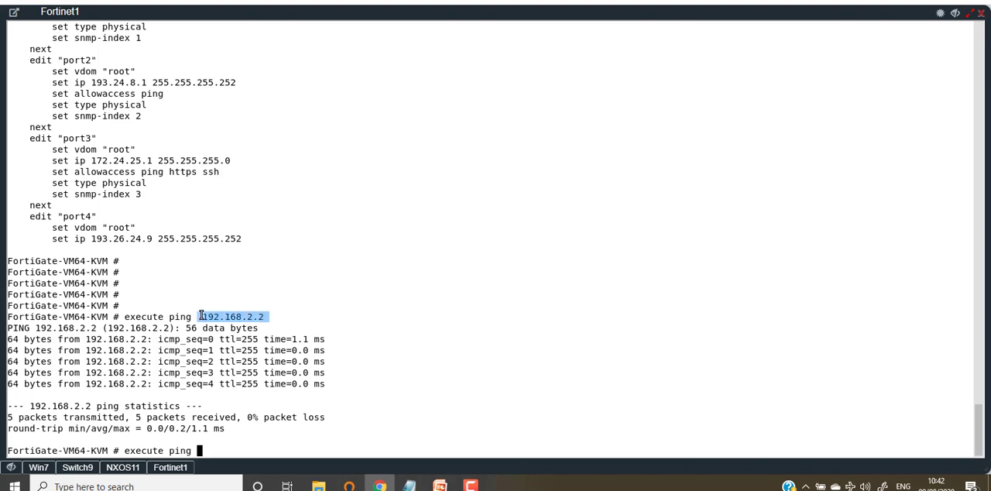
{"action": "right_click", "coordinate": [407, 312]}
{"action": "key", "text": "BackSpace"}
{"action": "key", "text": "BackSpace"}
{"action": "type", "text": "254"}
{"action": "key", "text": "Return"}
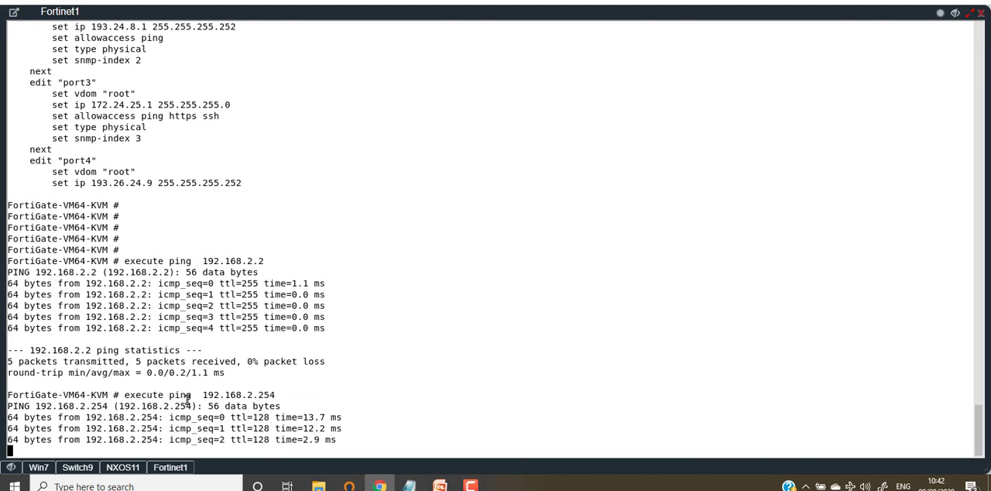
Check port2's IP address in Notepad against the network topology, and reopen the Fortinet1 console.
{"action": "left_click", "coordinate": [48, 469]}
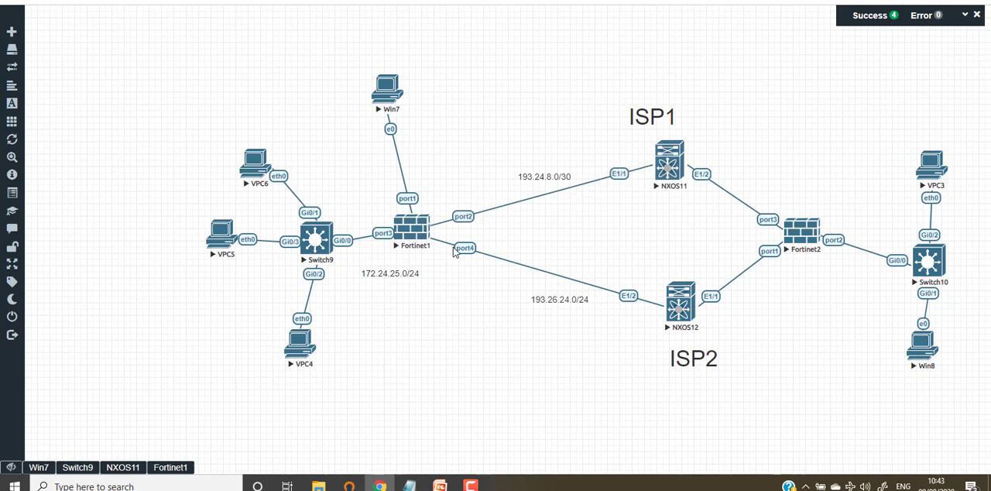
{"action": "left_click", "coordinate": [408, 485]}
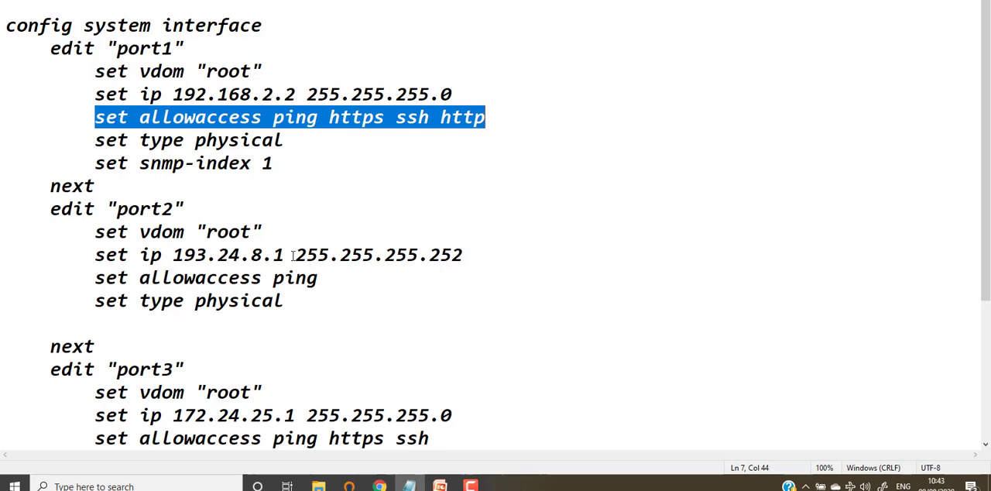
{"action": "left_click_drag", "start_coordinate": [296, 255], "coordinate": [139, 255]}
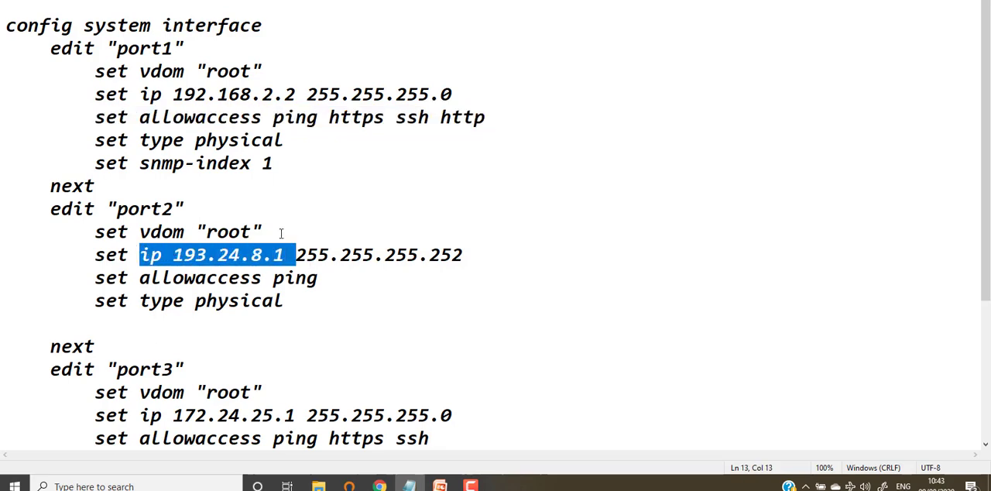
{"action": "key", "text": "alt+Tab"}
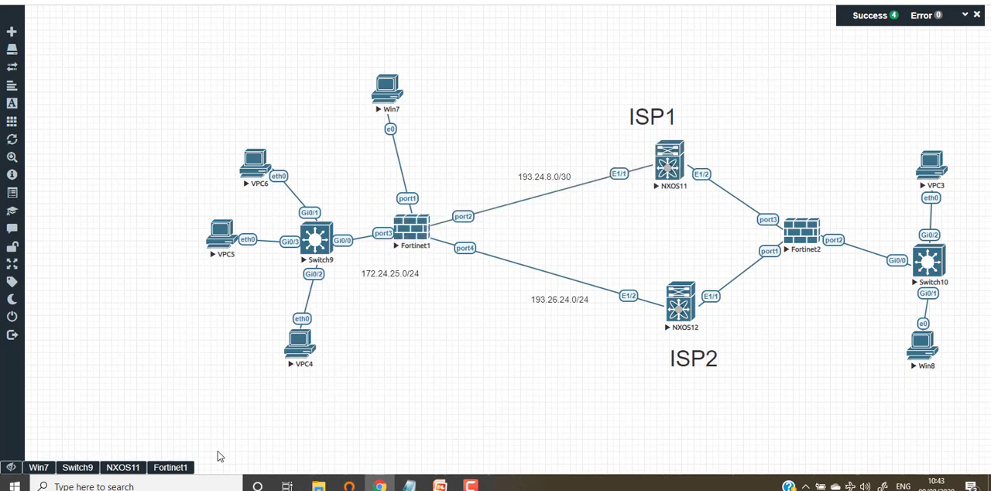
{"action": "left_click", "coordinate": [173, 469]}
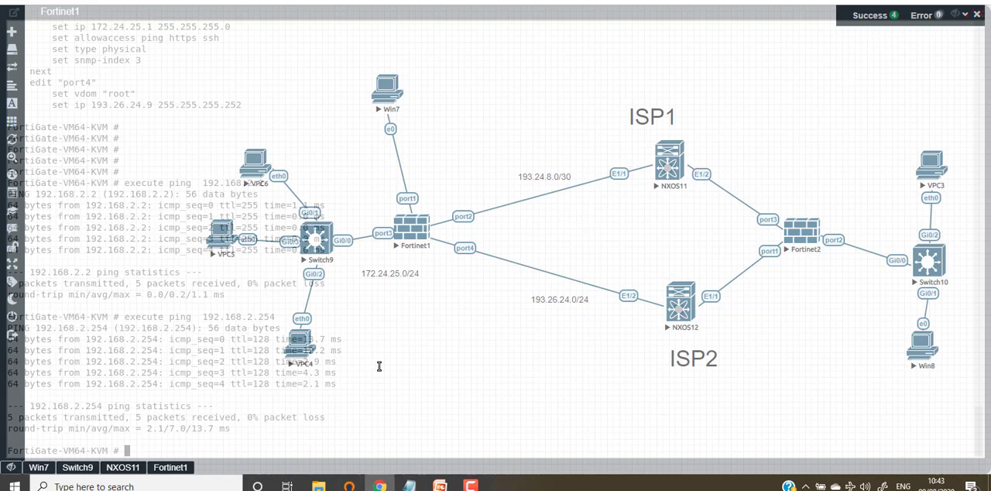
Reopen the Fortinet1 console at a clean prompt and begin an execute ping command.
{"action": "key", "text": "Return"}
{"action": "key", "text": "Return"}
{"action": "key", "text": "Return"}
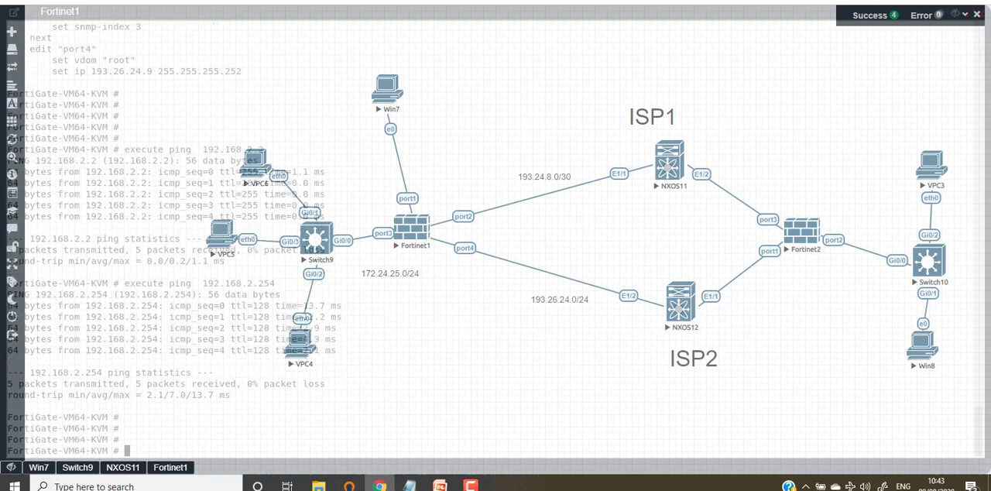
{"action": "left_click", "coordinate": [12, 467]}
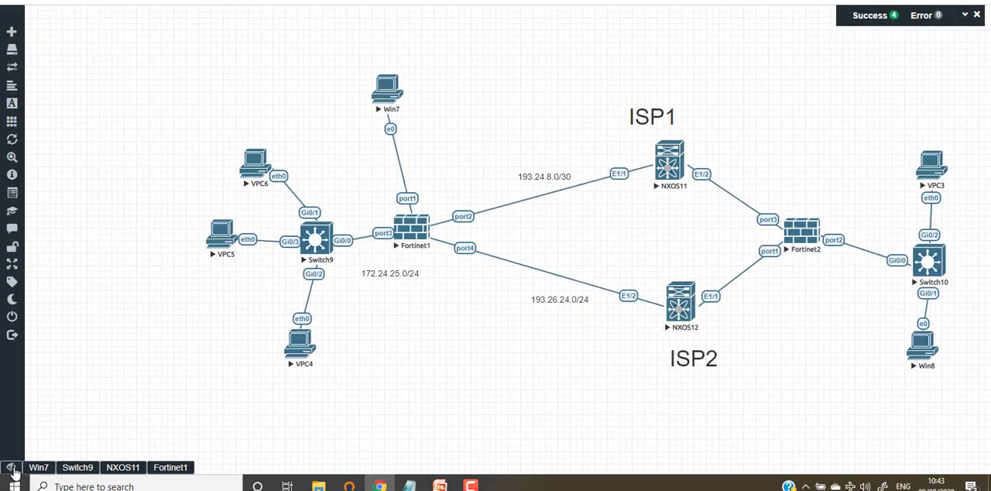
{"action": "left_click", "coordinate": [172, 468]}
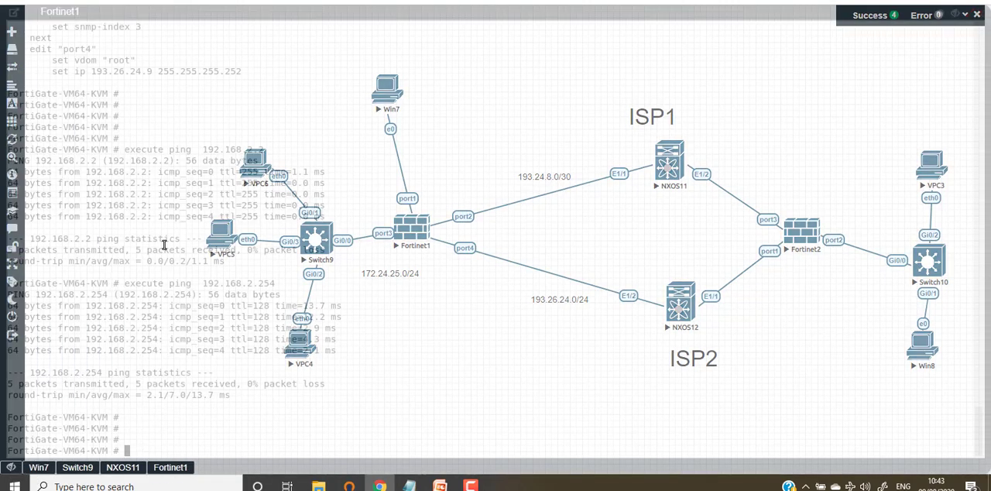
{"action": "left_click", "coordinate": [344, 243]}
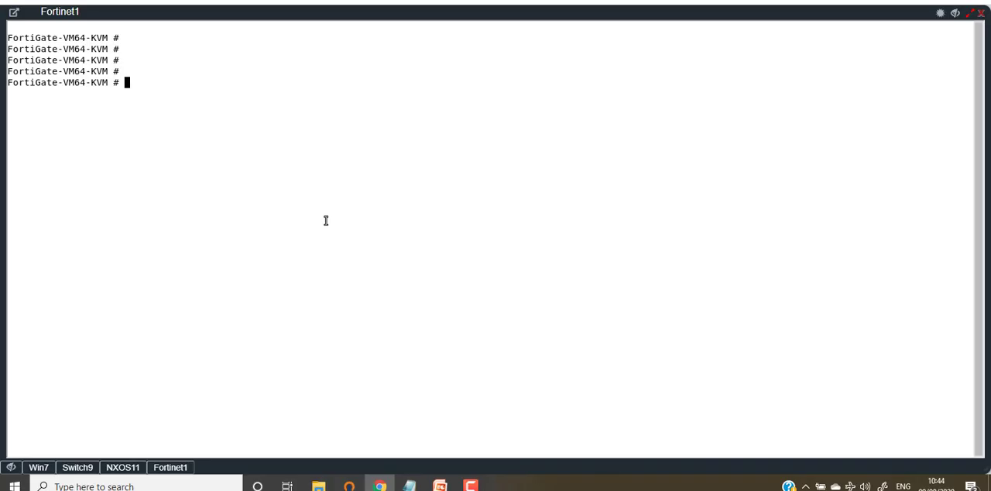
{"action": "type", "text": "execute ping"}
Copy port2's IP address 193.24.8.1 from Notepad, paste it into the Fortinet1 ping command and run it.
{"action": "left_click", "coordinate": [408, 485]}
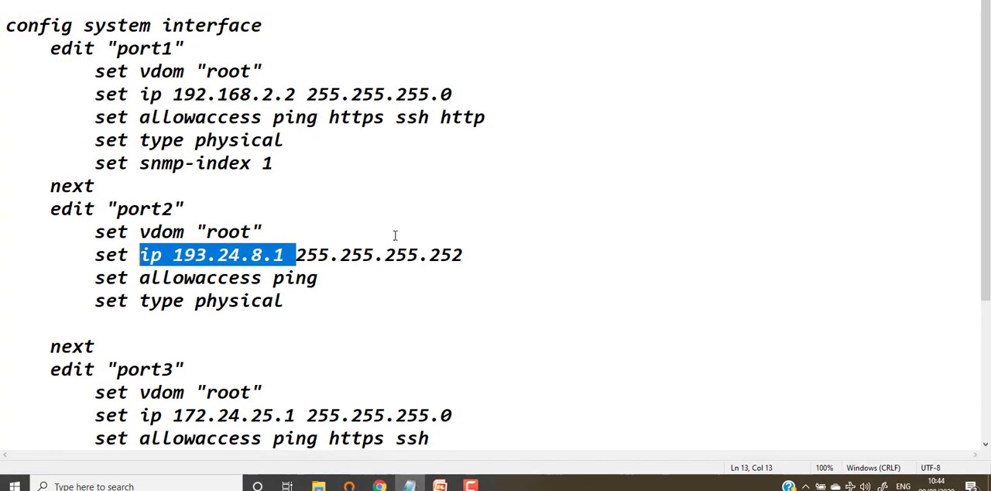
{"action": "left_click", "coordinate": [288, 255]}
{"action": "left_click_drag", "start_coordinate": [288, 256], "coordinate": [172, 254]}
{"action": "right_click", "coordinate": [232, 249]}
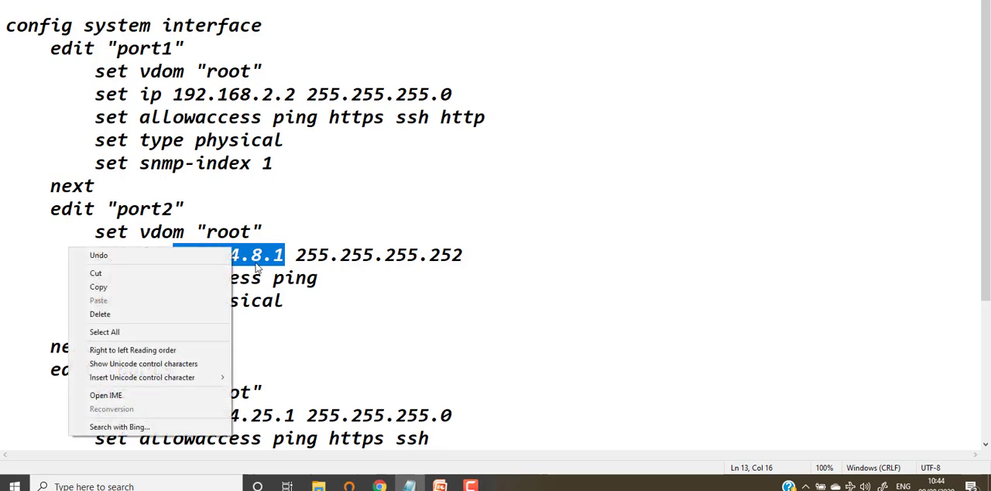
{"action": "left_click", "coordinate": [102, 286]}
{"action": "key", "text": "alt+Tab"}
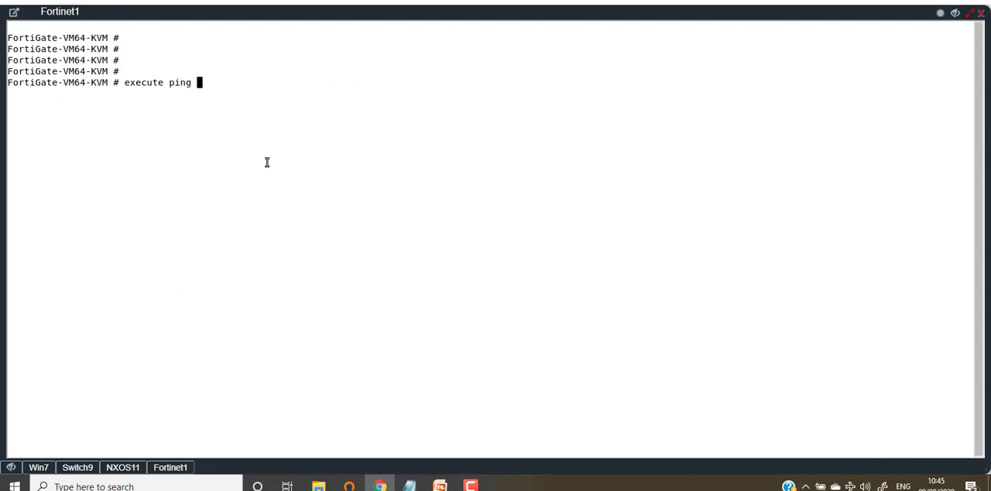
{"action": "right_click", "coordinate": [256, 107]}
{"action": "key", "text": "Return"}
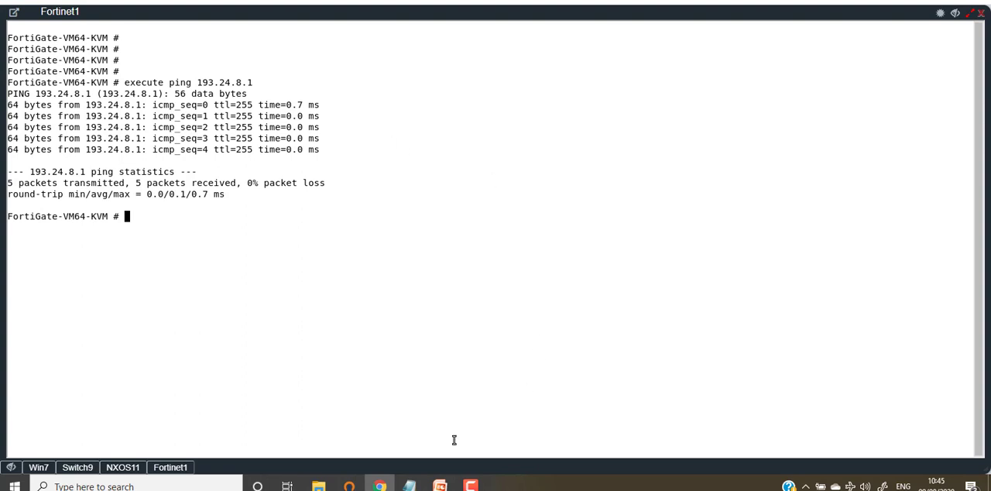
Copy port3's IP address 172.24.25.1 in Notepad and switch back to the Fortinet1 console.
{"action": "left_click", "coordinate": [410, 485]}
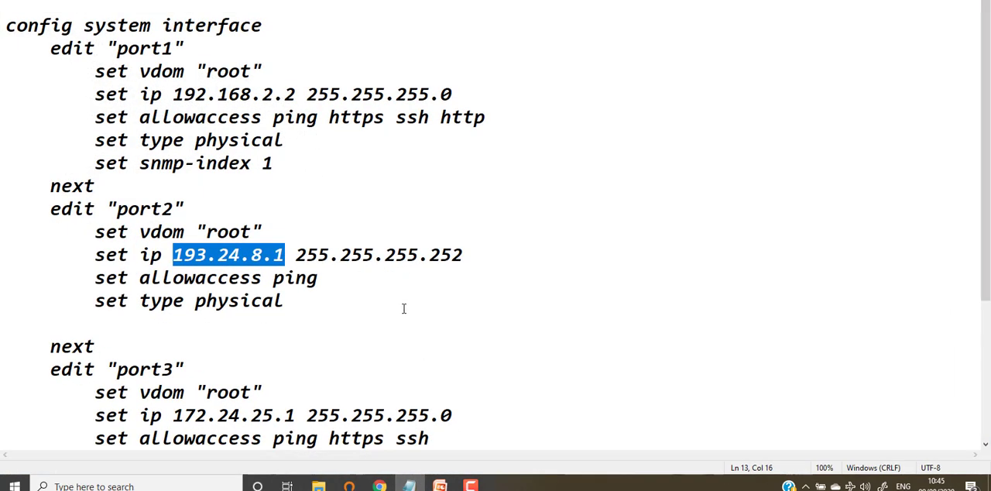
{"action": "scroll", "coordinate": [405, 308], "scroll_direction": "down", "scroll_amount": 1}
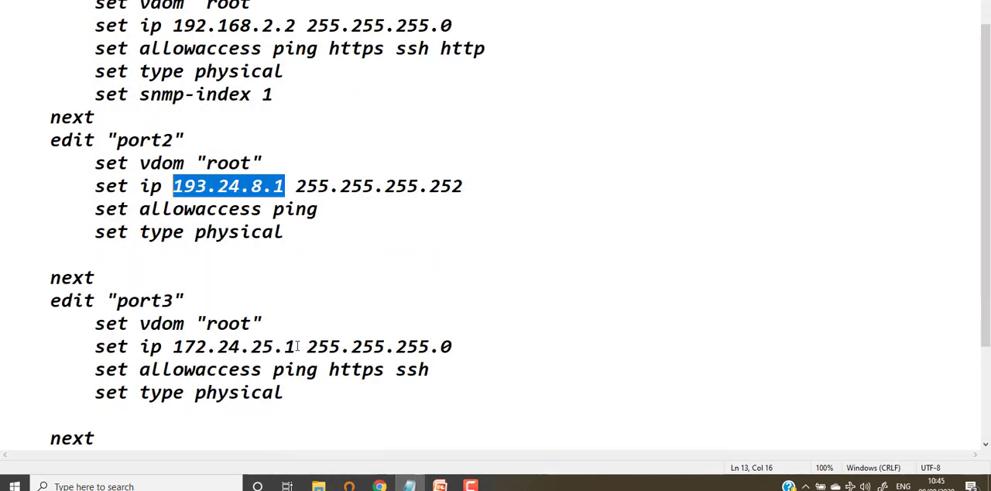
{"action": "left_click_drag", "start_coordinate": [297, 346], "coordinate": [172, 347]}
{"action": "right_click", "coordinate": [188, 346]}
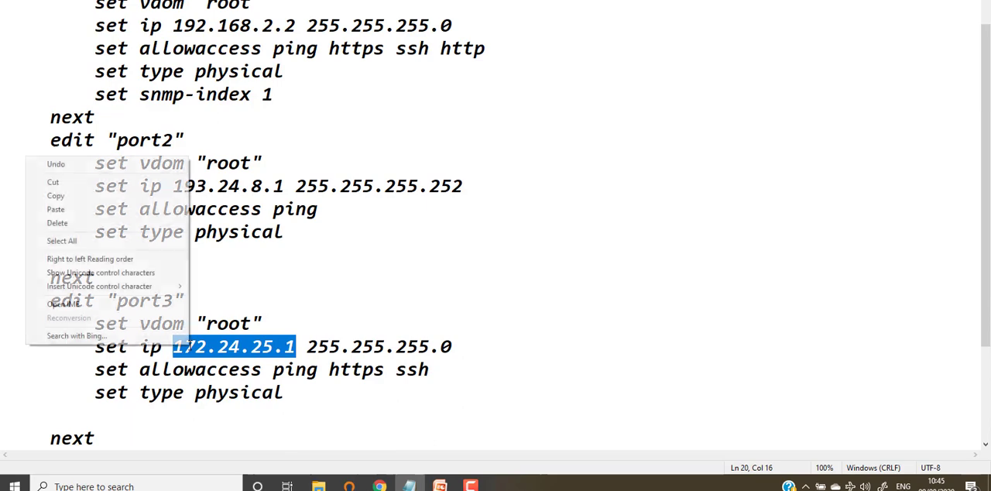
{"action": "left_click", "coordinate": [153, 195]}
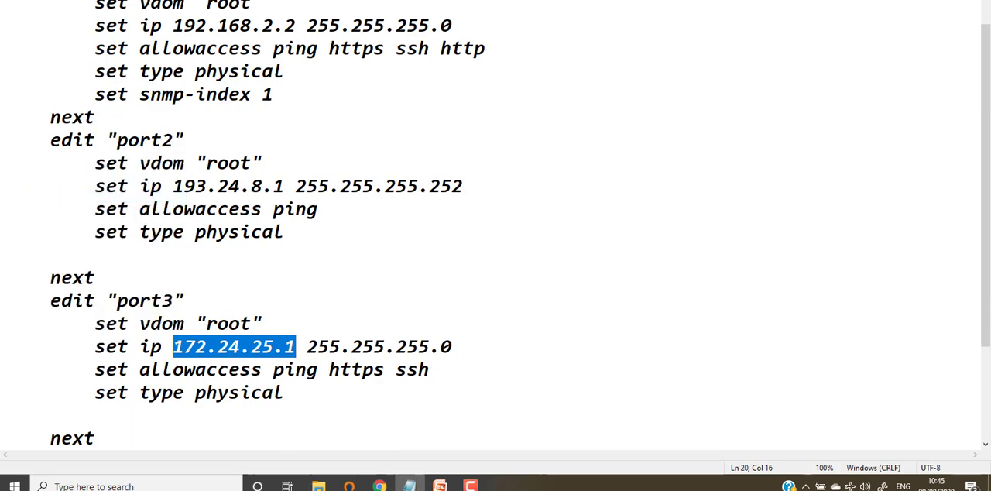
{"action": "key", "text": "alt+Tab"}
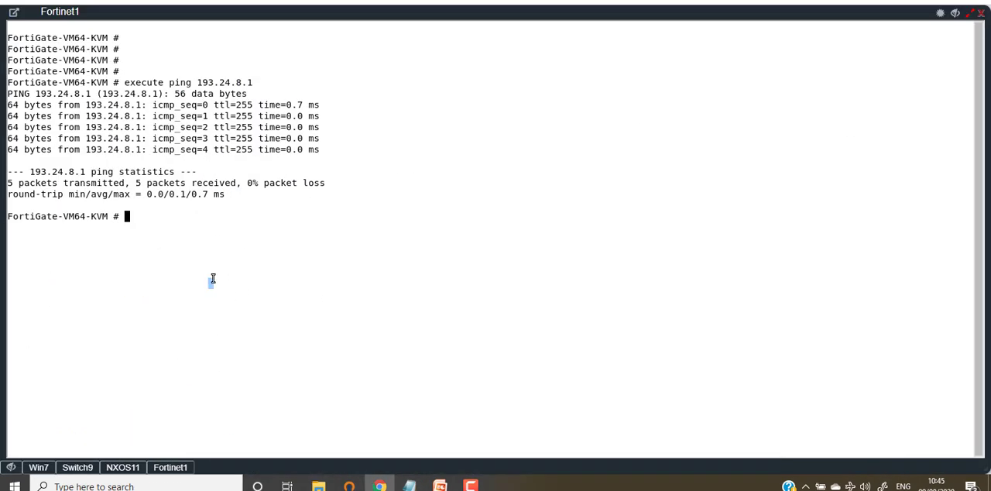
Recall the previous ping command, replace its address with port3's 172.24.25.1 and run it.
{"action": "key", "text": "Up"}
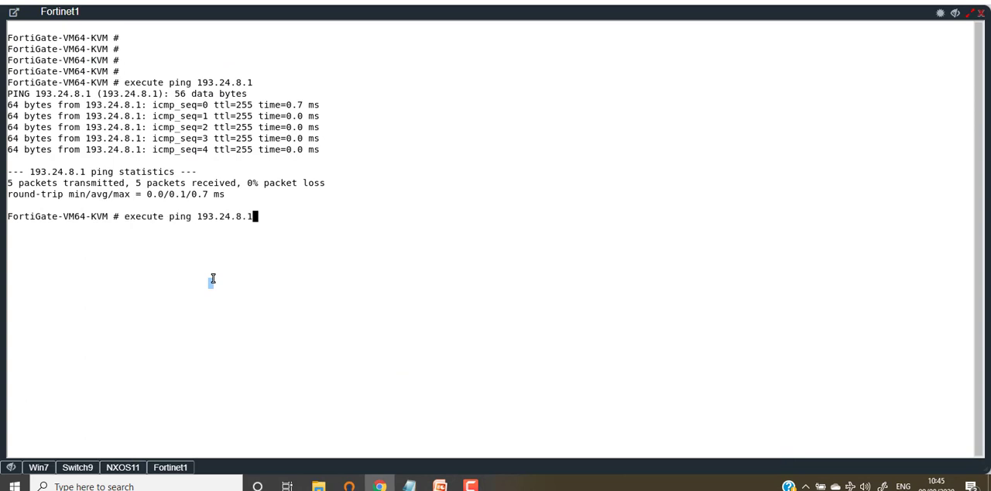
{"action": "key", "text": "BackSpace"}
{"action": "key", "text": "BackSpace"}
{"action": "key", "text": "BackSpace"}
{"action": "key", "text": "BackSpace"}
{"action": "key", "text": "BackSpace"}
{"action": "key", "text": "BackSpace"}
{"action": "key", "text": "BackSpace"}
{"action": "key", "text": "BackSpace"}
{"action": "key", "text": "BackSpace"}
{"action": "key", "text": "BackSpace"}
{"action": "type", "text": "172.24"}
{"action": "key", "text": "alt+Tab"}
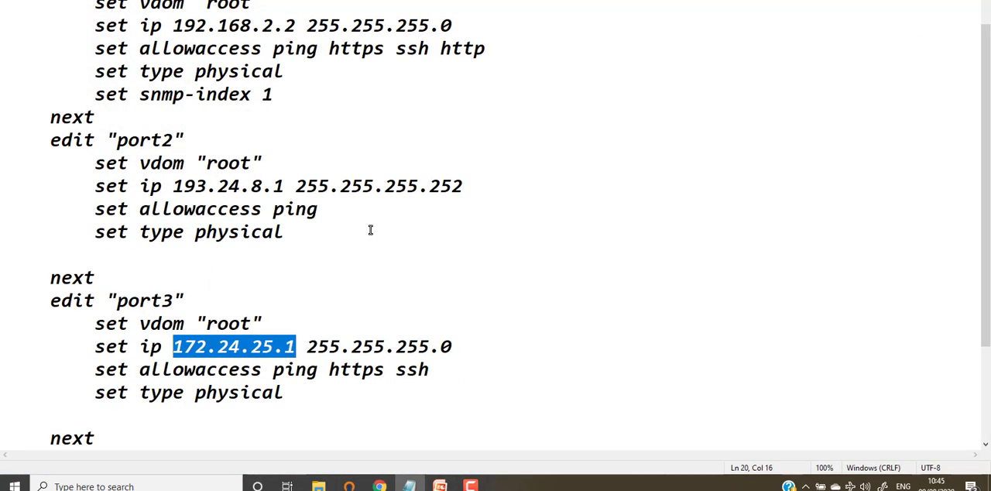
{"action": "key", "text": "alt+Tab"}
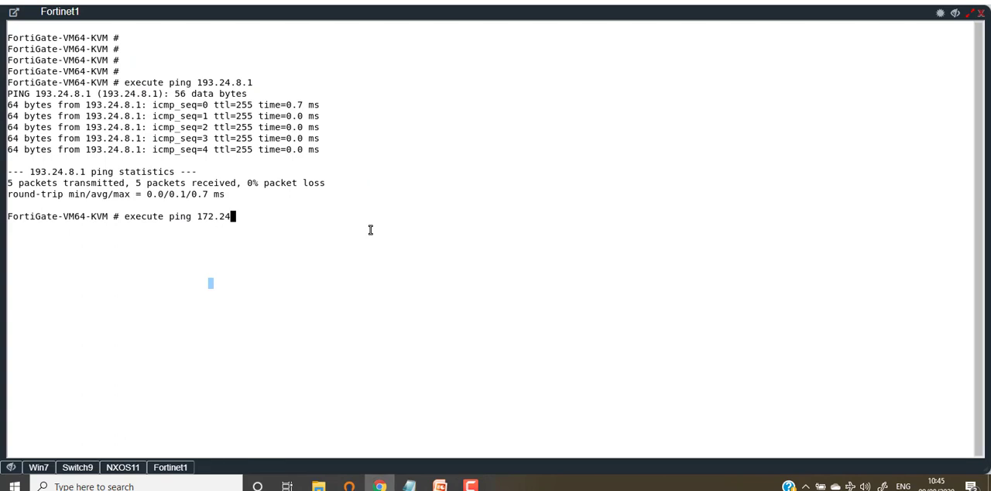
{"action": "type", "text": ".25.1"}
{"action": "key", "text": "Return"}
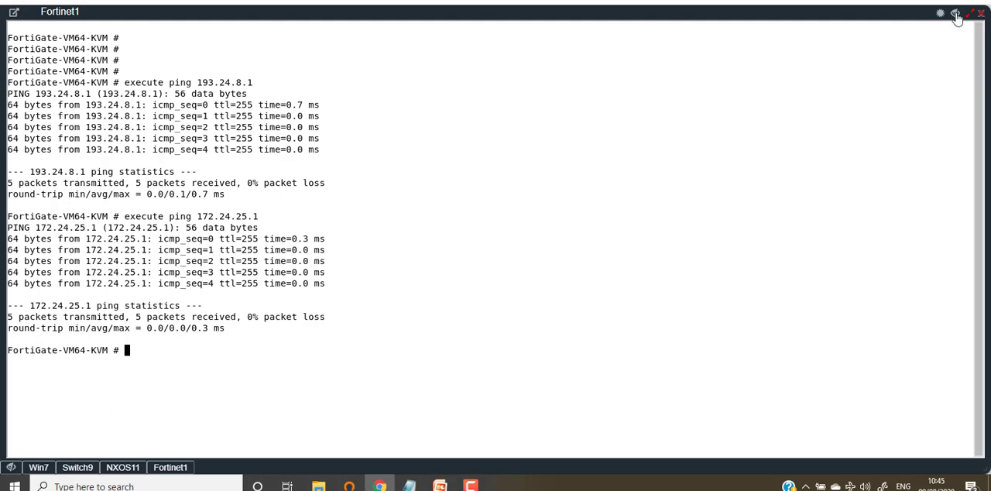
Hide the Fortinet1 console to show the topology, and bring up the Win7 desktop with the FortiGate login page.
{"action": "left_click", "coordinate": [953, 14]}
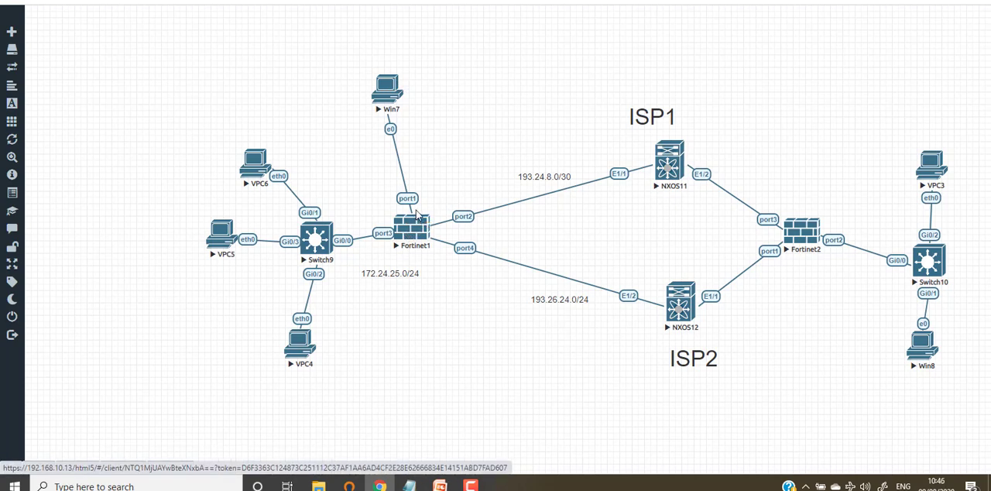
{"action": "left_click", "coordinate": [408, 224]}
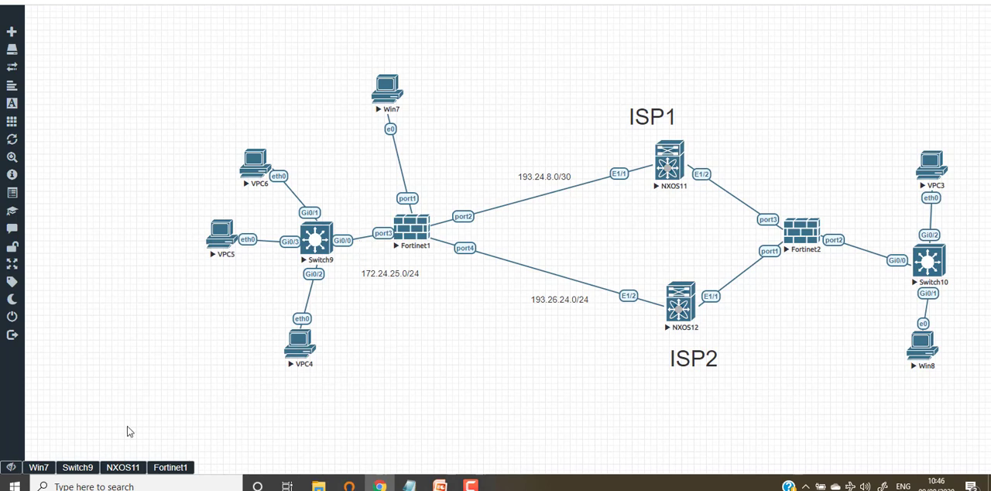
{"action": "left_click", "coordinate": [38, 466]}
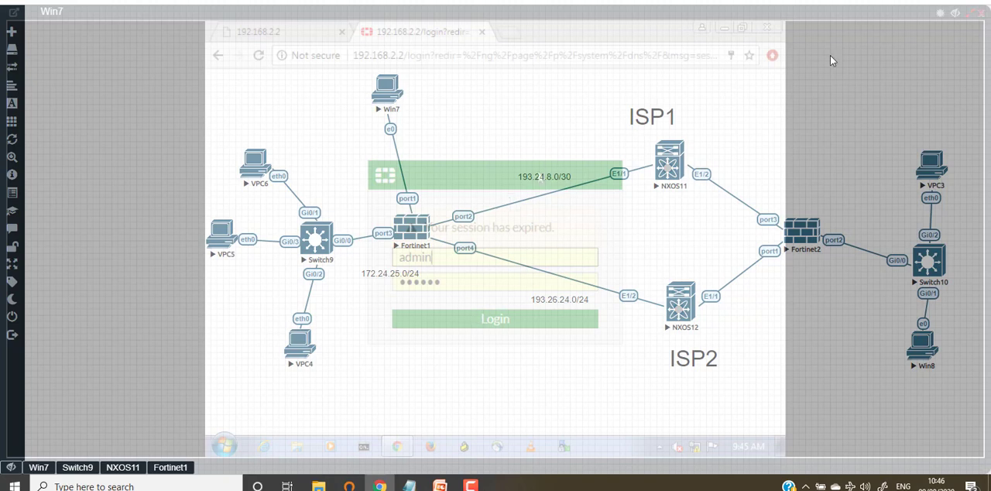
{"action": "left_click", "coordinate": [950, 15]}
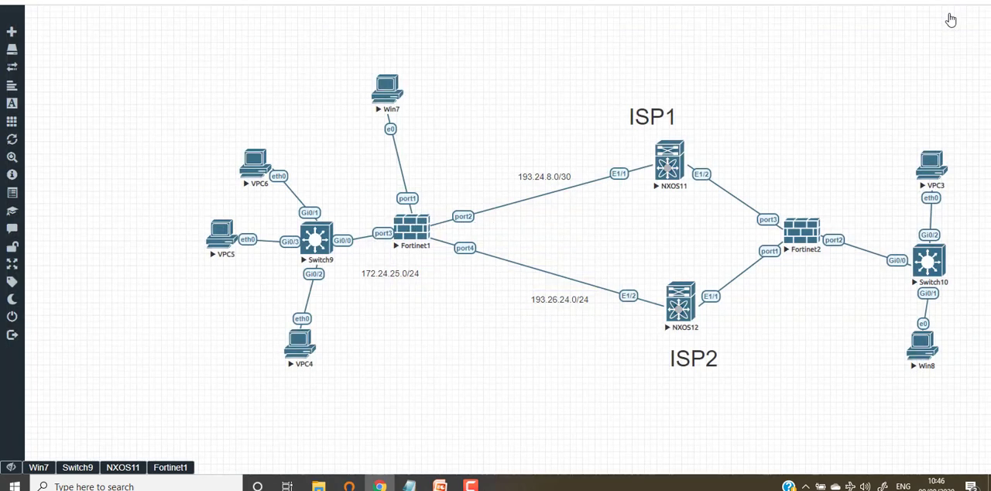
{"action": "left_click", "coordinate": [38, 466]}
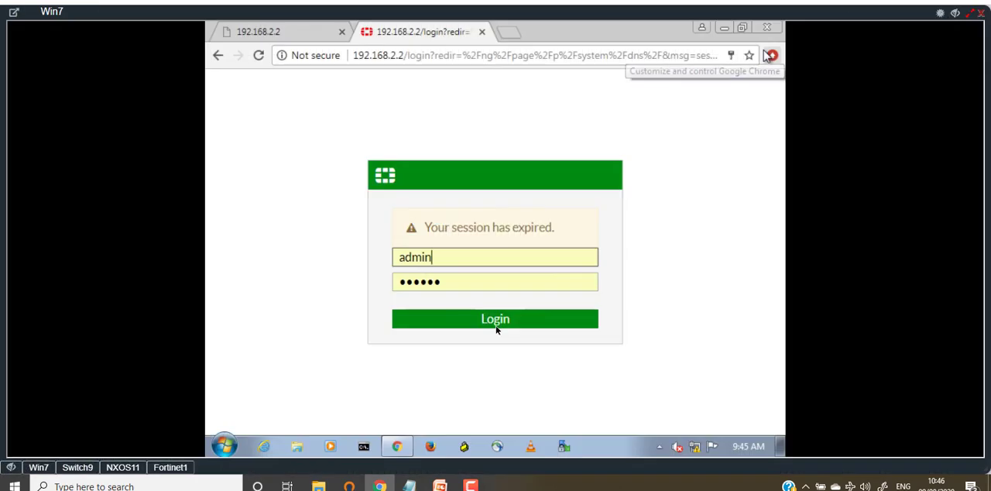
Try to log in to the FortiGate web interface as admin with the browser's saved password.
{"action": "left_click", "coordinate": [490, 323]}
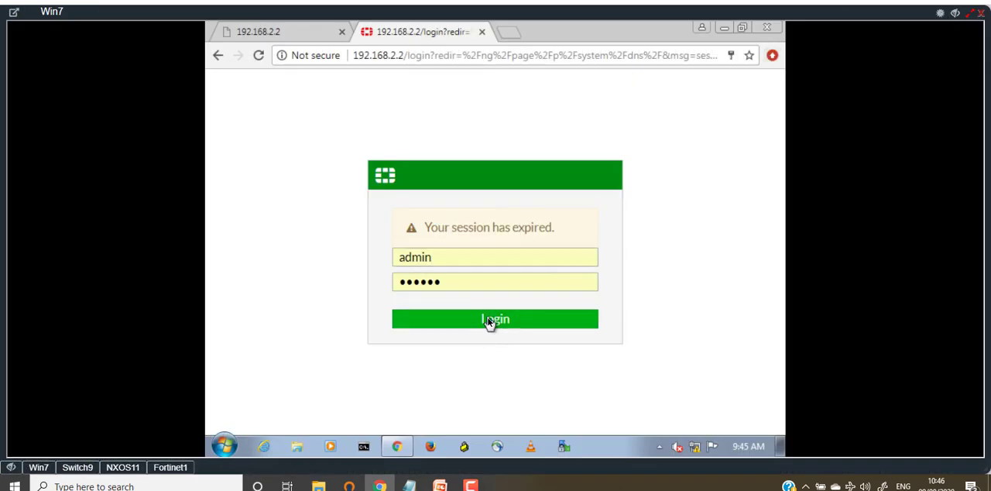
{"action": "left_click", "coordinate": [466, 260]}
{"action": "type", "text": "admin"}
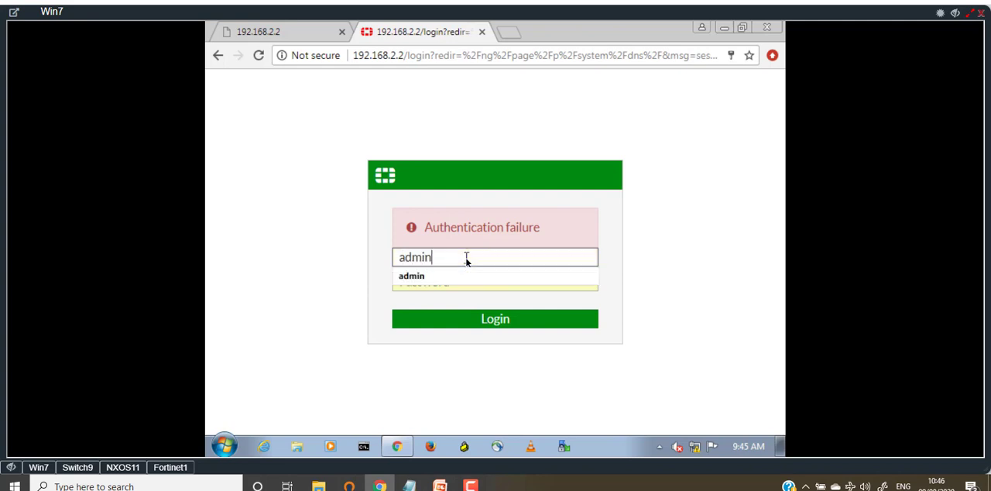
{"action": "left_click", "coordinate": [437, 277]}
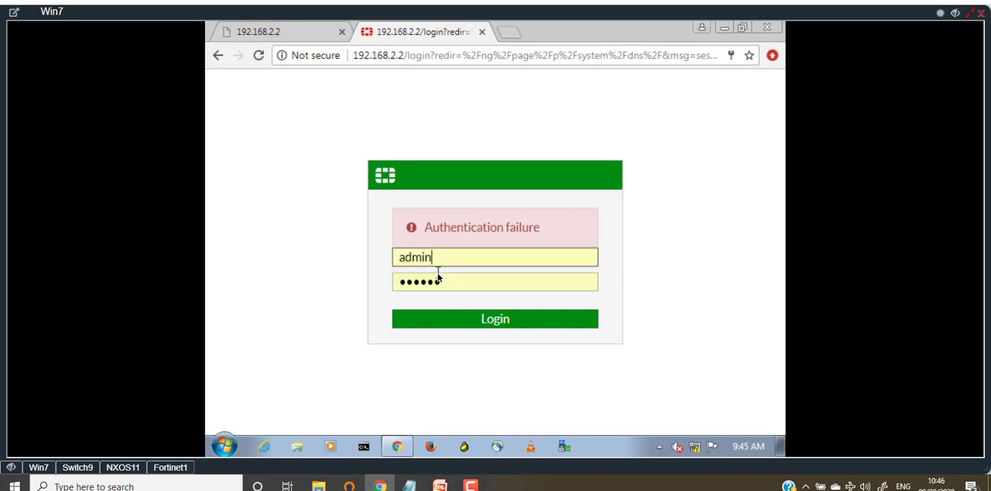
{"action": "left_click", "coordinate": [501, 319]}
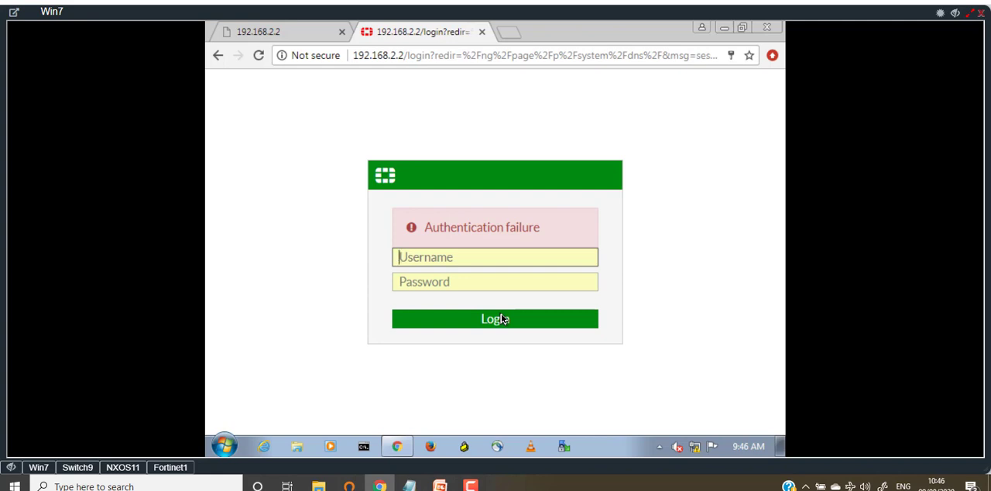
Log in to the FortiGate web interface as admin and postpone the recommended password change.
{"action": "left_click", "coordinate": [500, 319]}
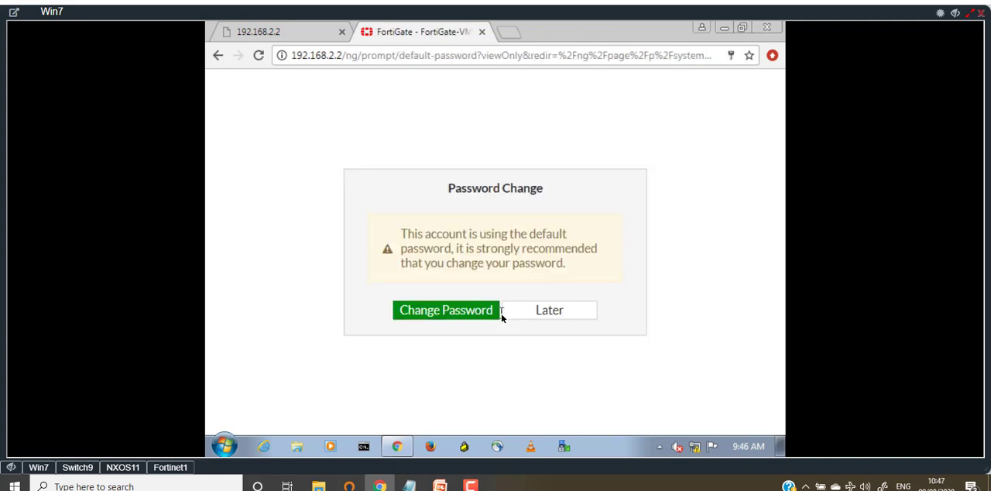
{"action": "left_click", "coordinate": [559, 313]}
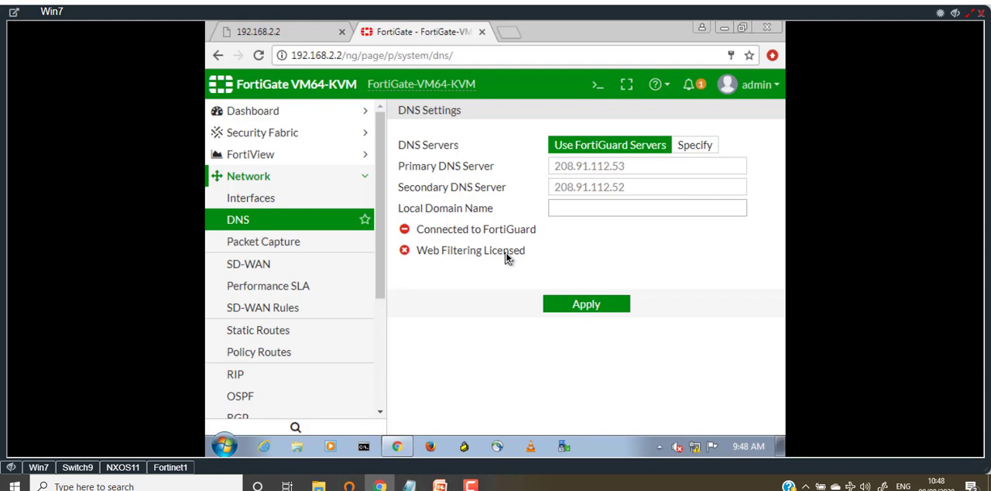
Open the Network Interfaces page and review the IP/netmask, type and access of ports 1 to 4.
{"action": "left_click", "coordinate": [249, 179]}
{"action": "left_click", "coordinate": [248, 178]}
{"action": "left_click", "coordinate": [254, 205]}
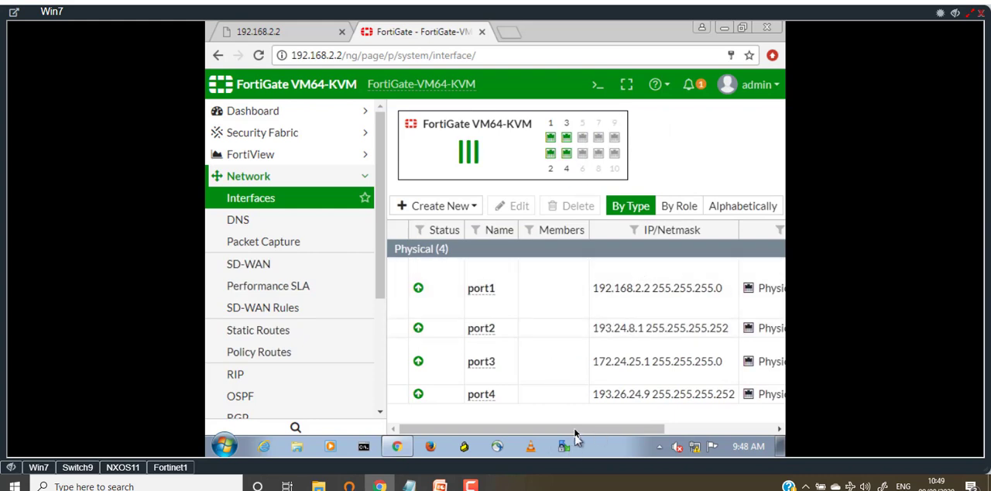
{"action": "left_click_drag", "start_coordinate": [586, 432], "coordinate": [636, 432]}
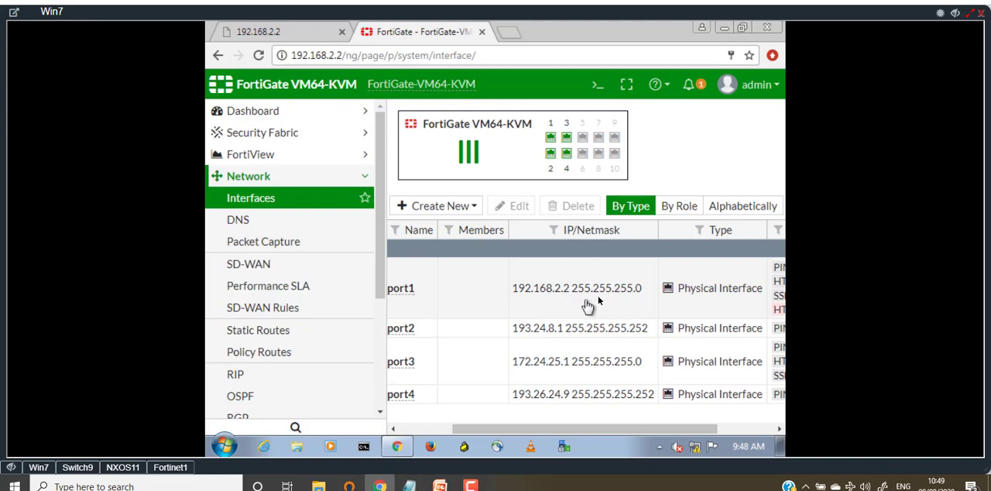
Compare the port addresses in the Win7 interface list with the links in the network topology.
{"action": "left_click", "coordinate": [956, 13]}
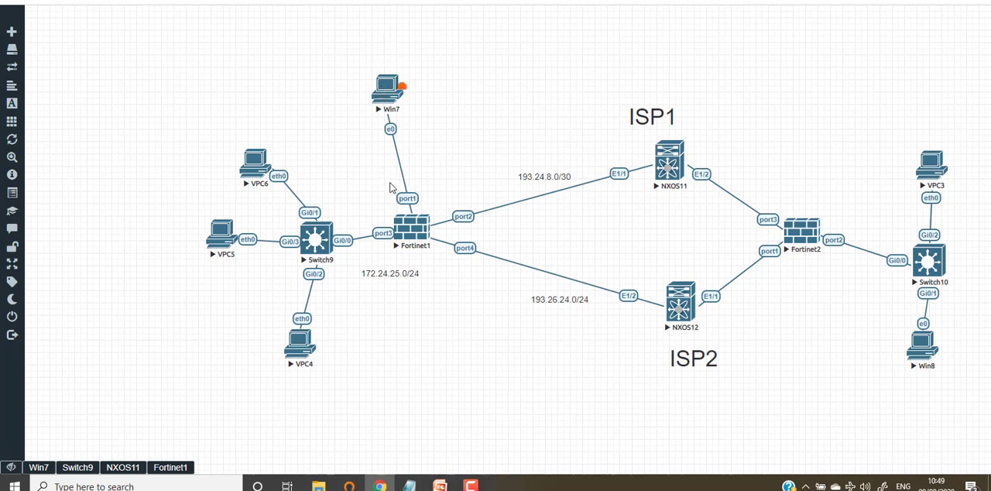
{"action": "mouse_move", "coordinate": [10, 450]}
{"action": "left_click", "coordinate": [38, 467]}
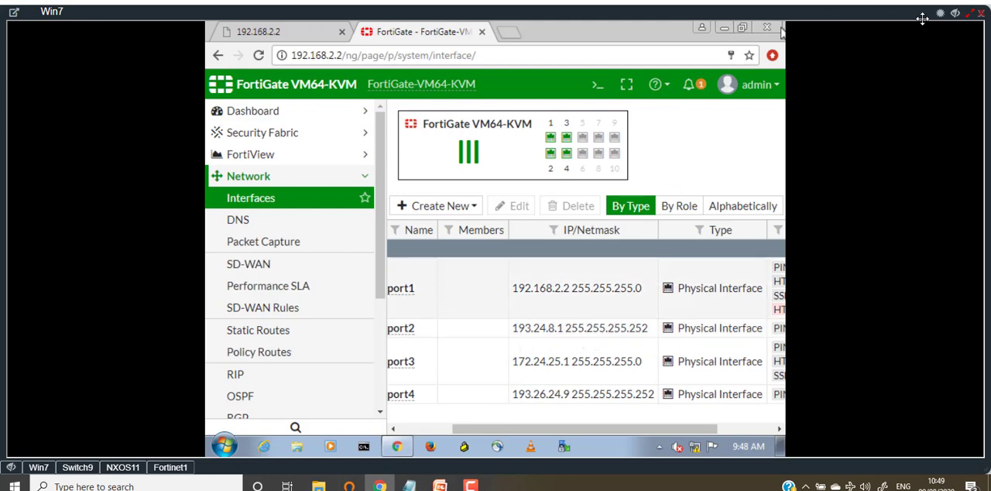
{"action": "left_click", "coordinate": [956, 15]}
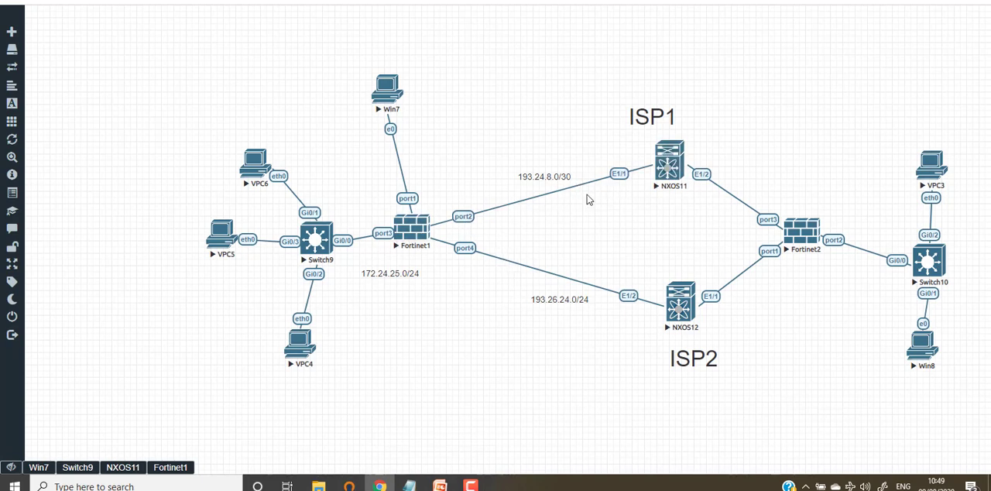
{"action": "left_click", "coordinate": [39, 468]}
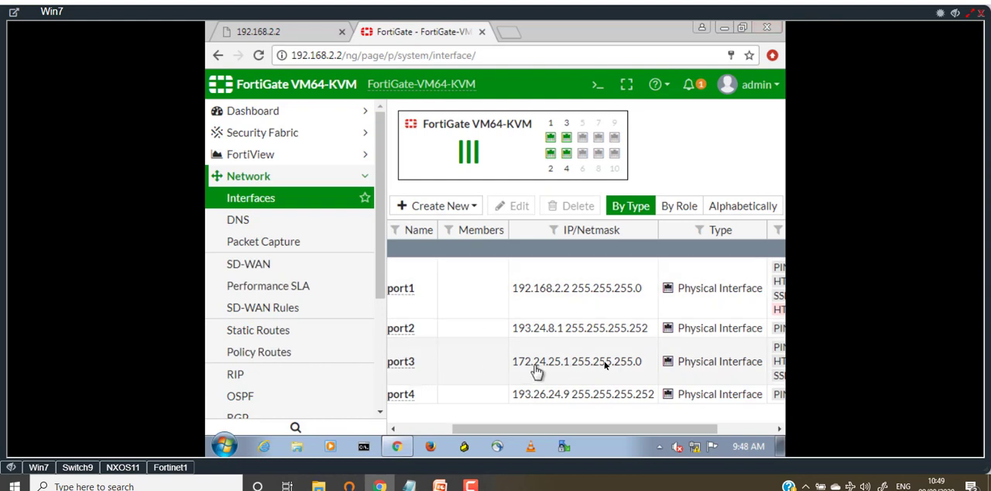
{"action": "left_click", "coordinate": [955, 13]}
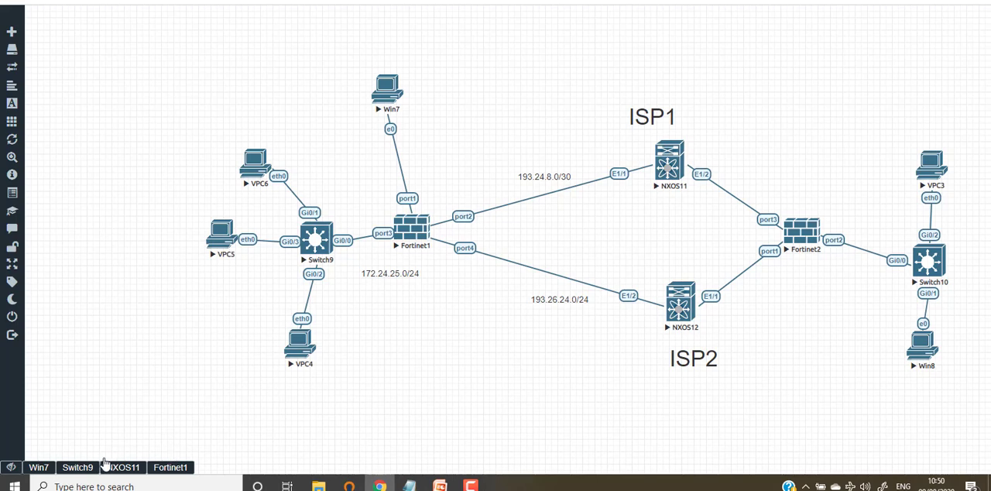
Check the port addresses in Win7's interface list against the port 1 to 4 configuration script in Notepad.
{"action": "left_click", "coordinate": [39, 468]}
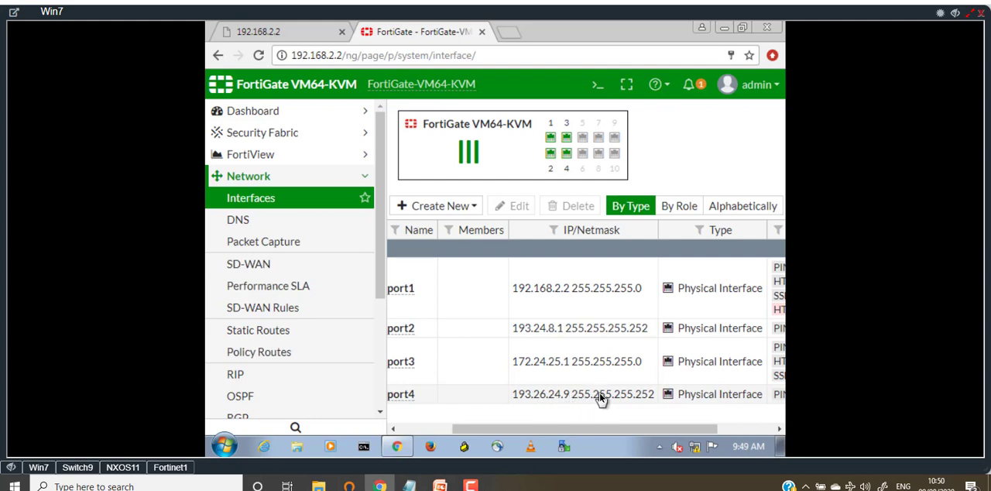
{"action": "left_click", "coordinate": [956, 15]}
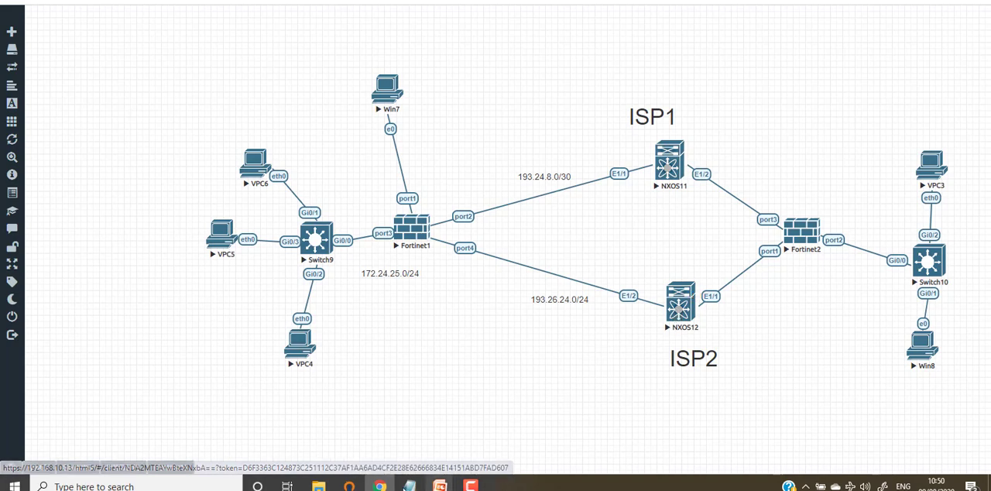
{"action": "key", "text": "alt+Tab"}
{"action": "scroll", "coordinate": [558, 313], "scroll_direction": "up", "scroll_amount": 1}
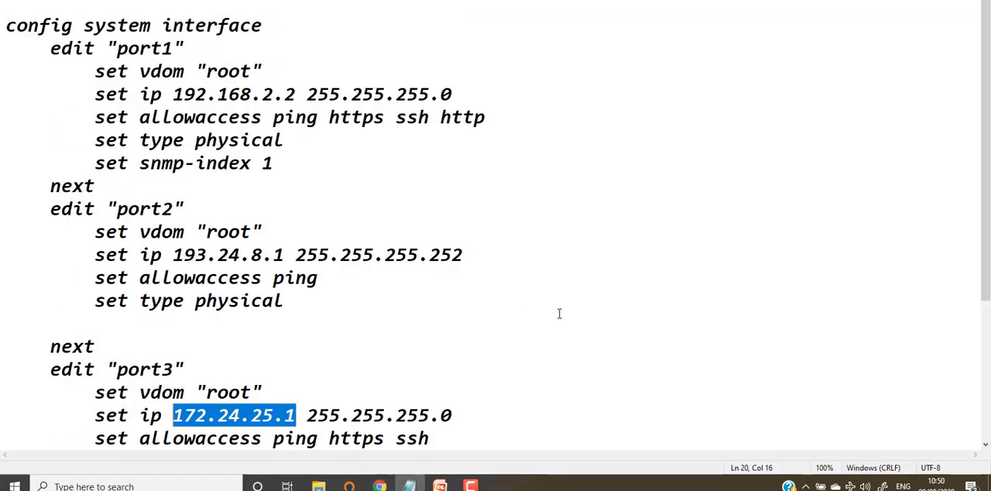
{"action": "scroll", "coordinate": [559, 313], "scroll_direction": "down", "scroll_amount": 1}
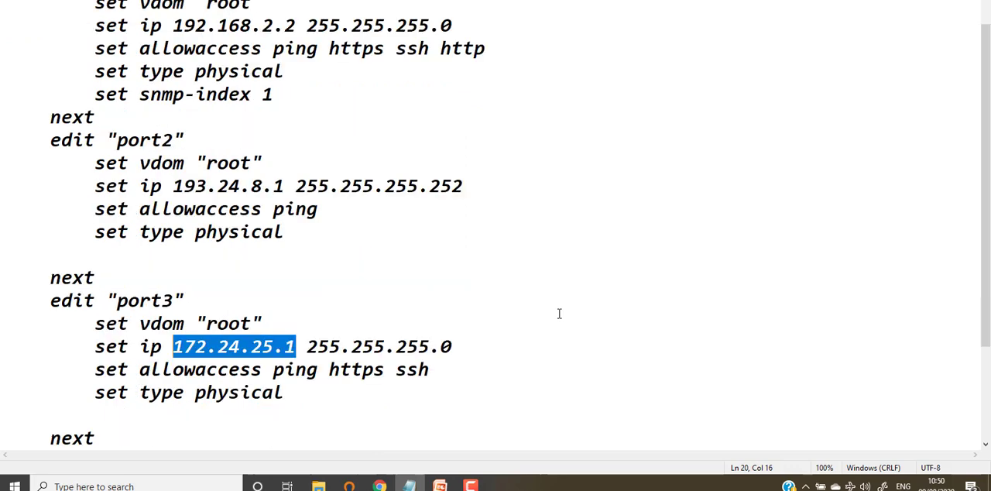
{"action": "scroll", "coordinate": [559, 314], "scroll_direction": "down", "scroll_amount": 2}
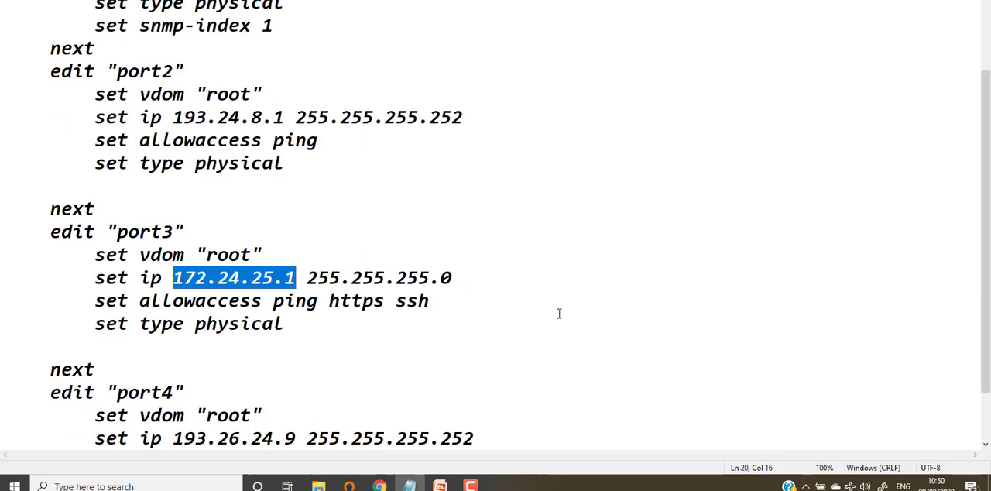
Examine the configuration script as a whole and the IP address, netmask and allowaccess line of its port1 block.
{"action": "left_click", "coordinate": [284, 415]}
{"action": "left_click_drag", "start_coordinate": [284, 415], "coordinate": [4, 27]}
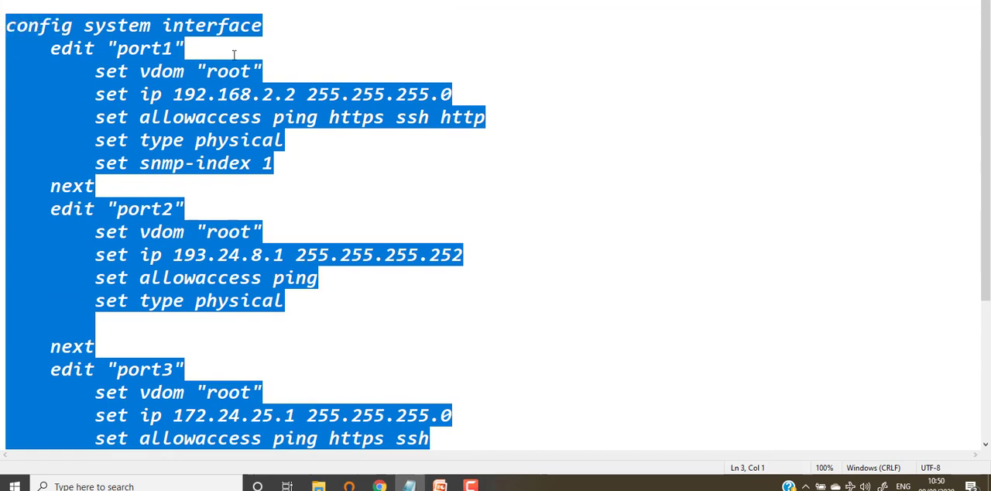
{"action": "left_click", "coordinate": [313, 78]}
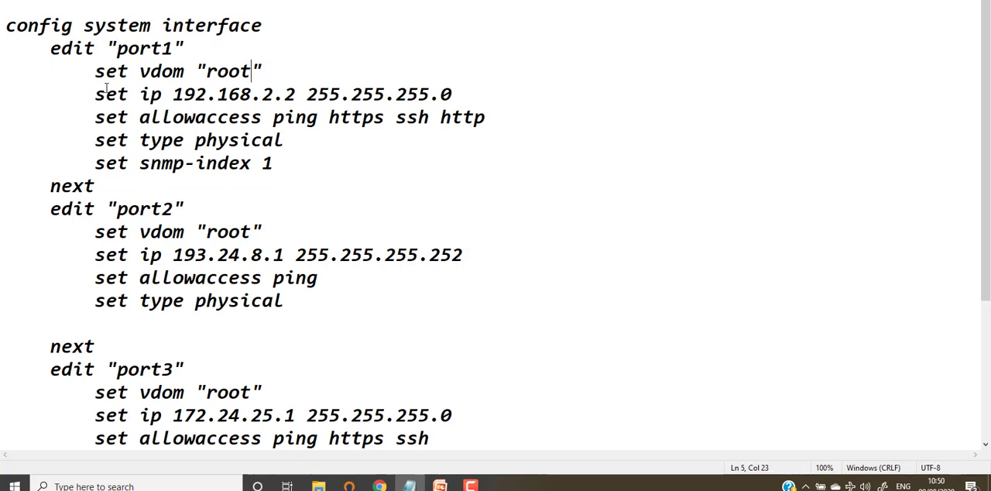
{"action": "left_click_drag", "start_coordinate": [173, 94], "coordinate": [457, 94]}
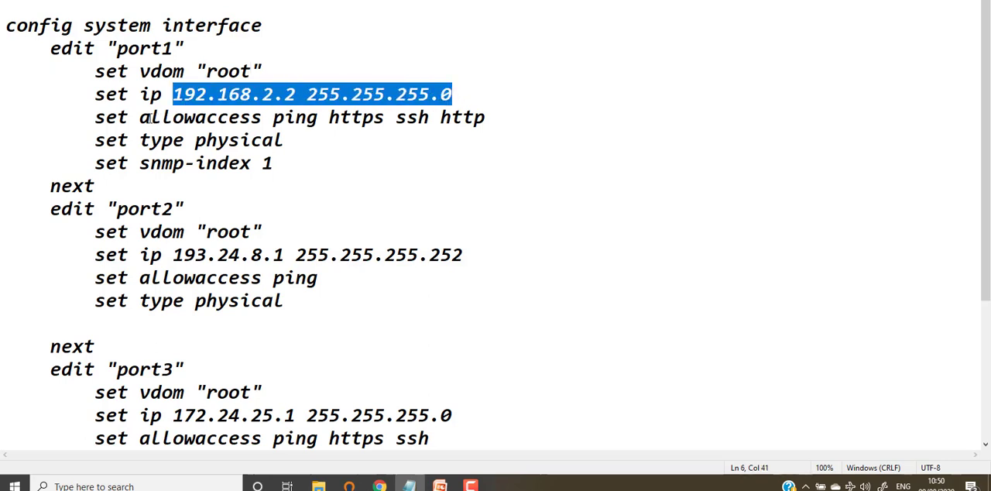
{"action": "left_click_drag", "start_coordinate": [150, 117], "coordinate": [397, 117]}
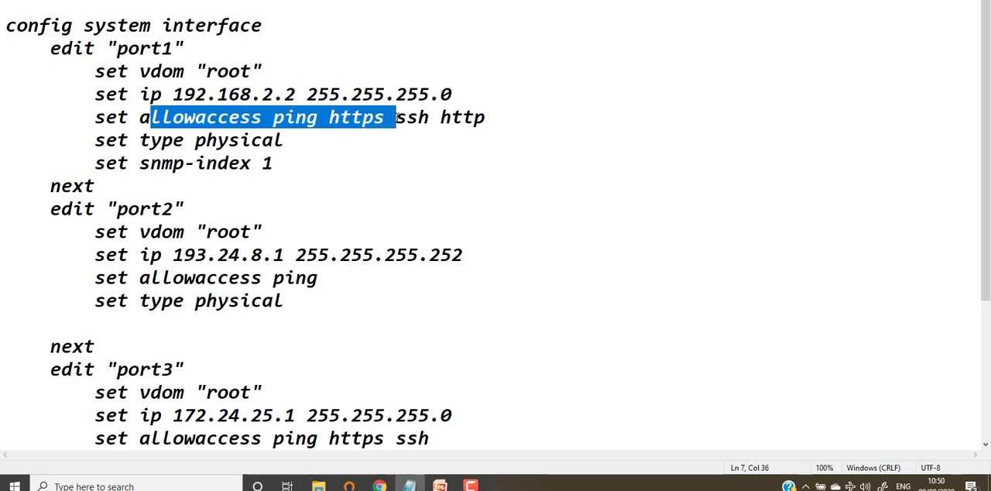
{"action": "left_click", "coordinate": [475, 116]}
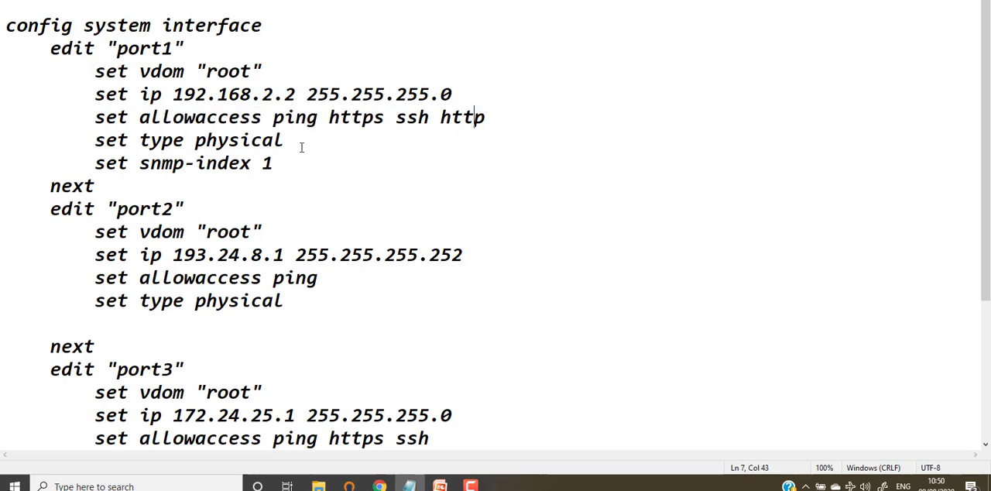
Delete the "set snmp-index 1" line from the port1 block and check the remaining port blocks of the script.
{"action": "left_click", "coordinate": [96, 163]}
{"action": "left_click", "coordinate": [318, 162], "text": "shift"}
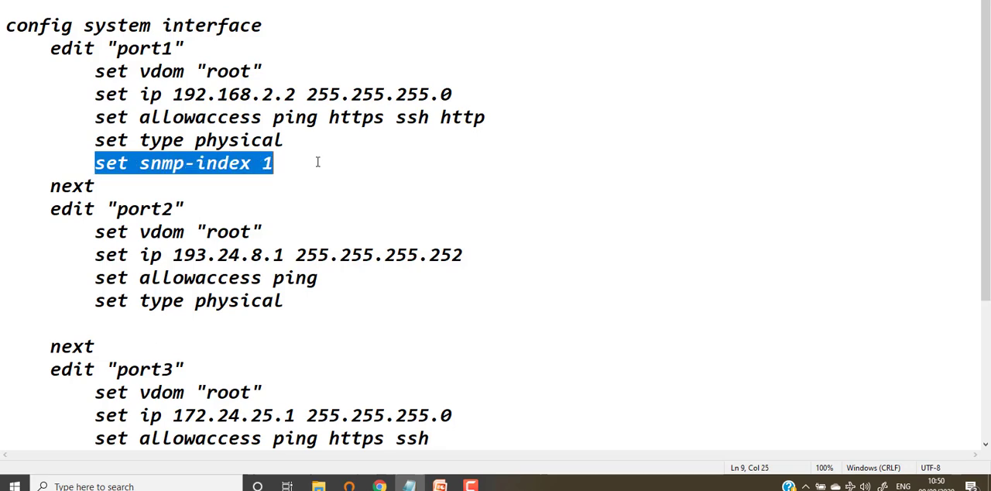
{"action": "key", "text": "BackSpace"}
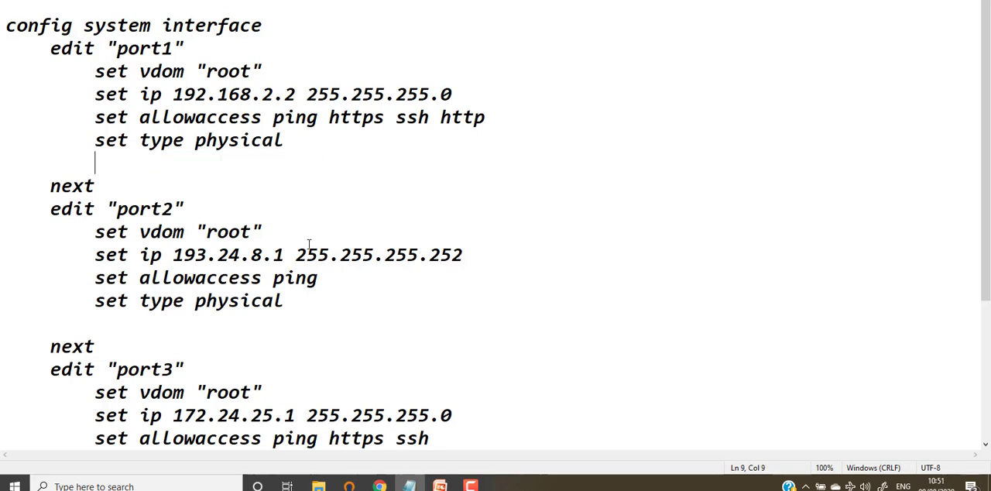
{"action": "scroll", "coordinate": [309, 245], "scroll_direction": "down", "scroll_amount": 3}
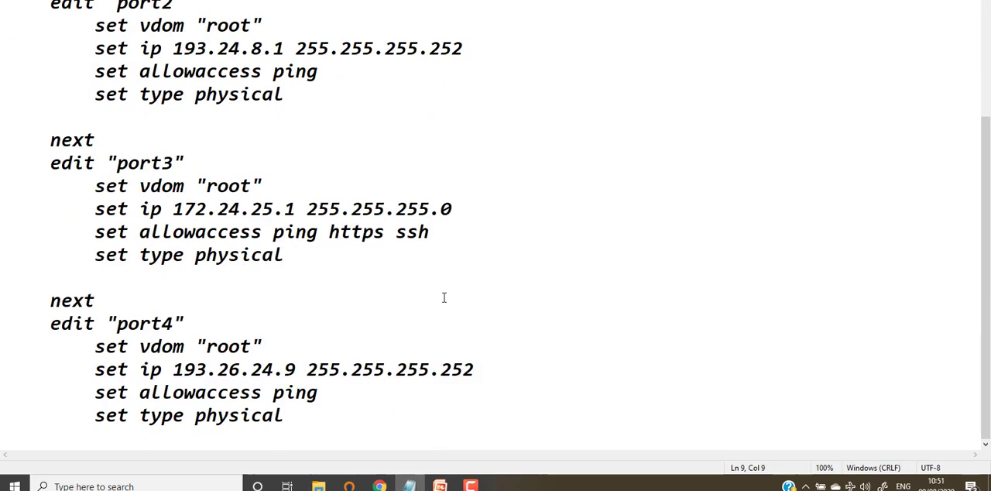
{"action": "scroll", "coordinate": [444, 296], "scroll_direction": "up", "scroll_amount": 3}
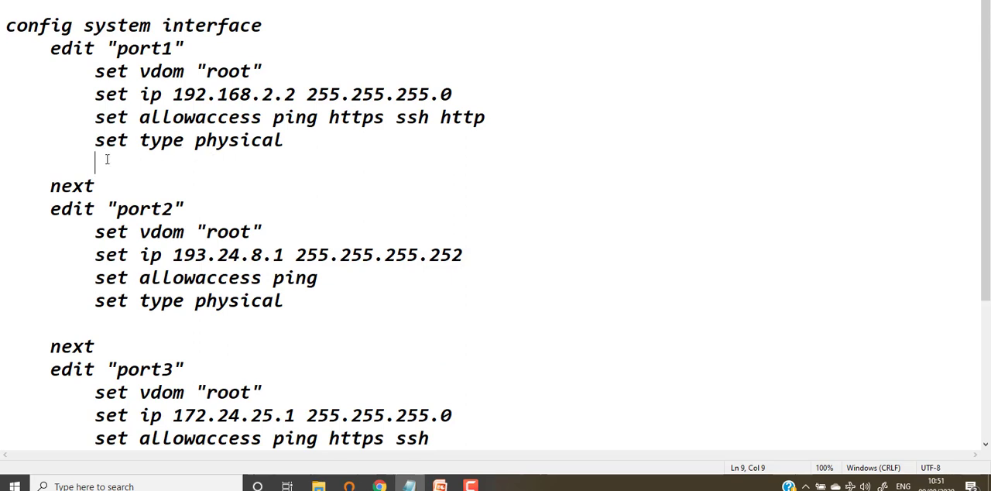
{"action": "scroll", "coordinate": [283, 194], "scroll_direction": "down", "scroll_amount": 3}
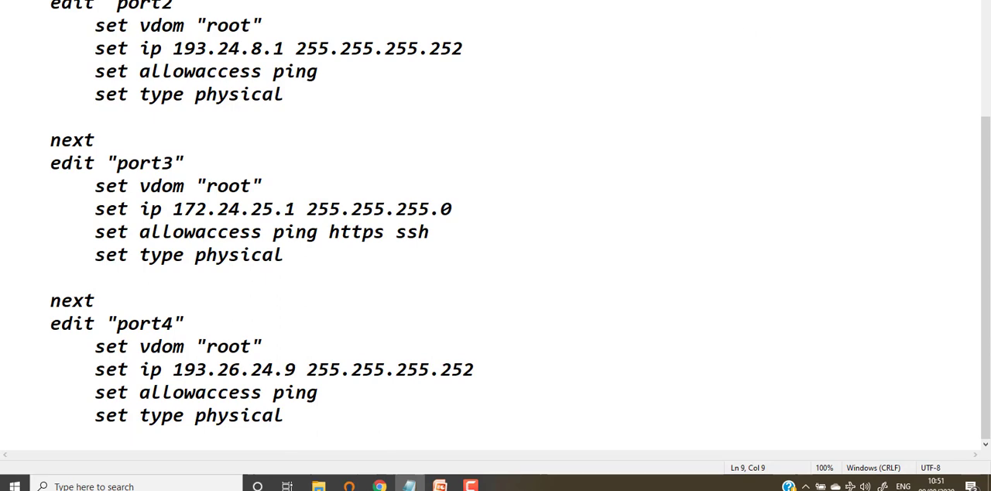
Switch back to the network topology in Chrome, open the Fortinet1 console and try to log in as admin with the account password.
{"action": "left_click", "coordinate": [379, 486]}
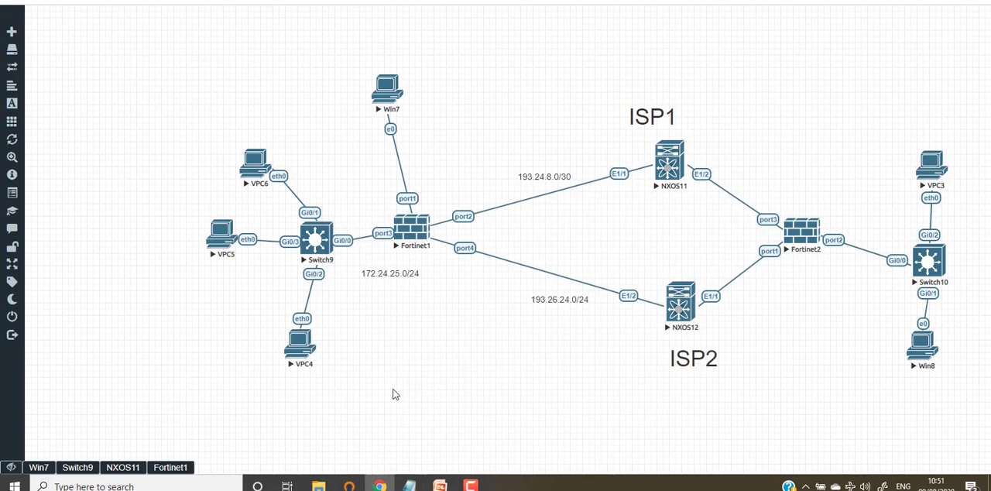
{"action": "left_click", "coordinate": [164, 469]}
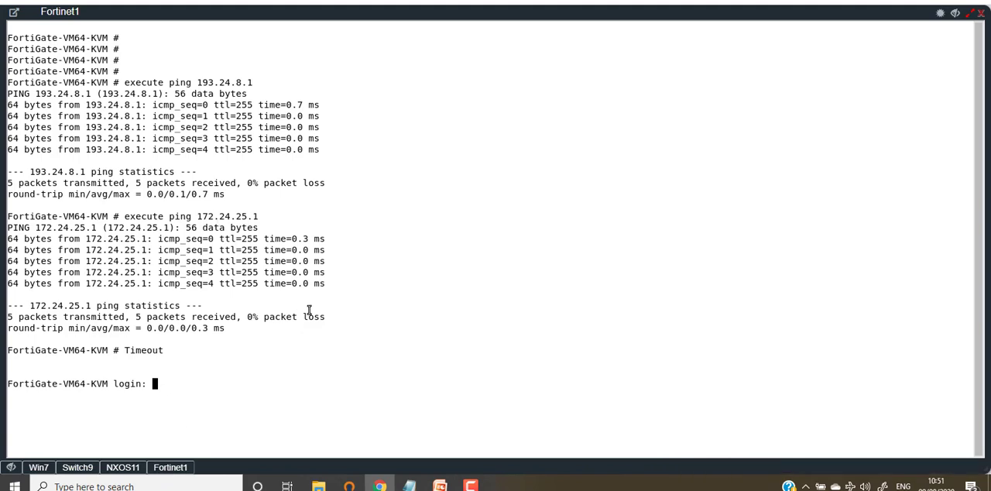
{"action": "key", "text": "Return"}
{"action": "key", "text": "Return"}
{"action": "key", "text": "Return"}
{"action": "type", "text": "admin"}
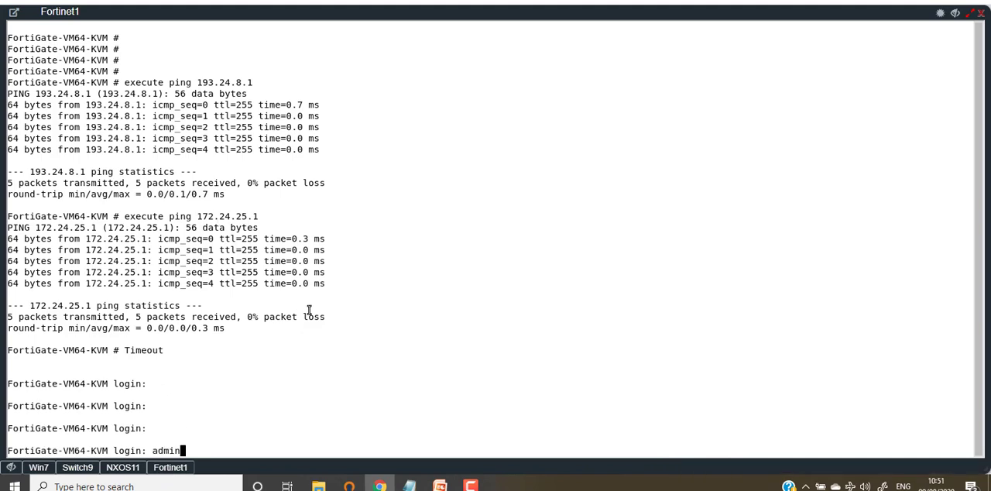
{"action": "key", "text": "Return"}
{"action": "type", "text": "admin"}
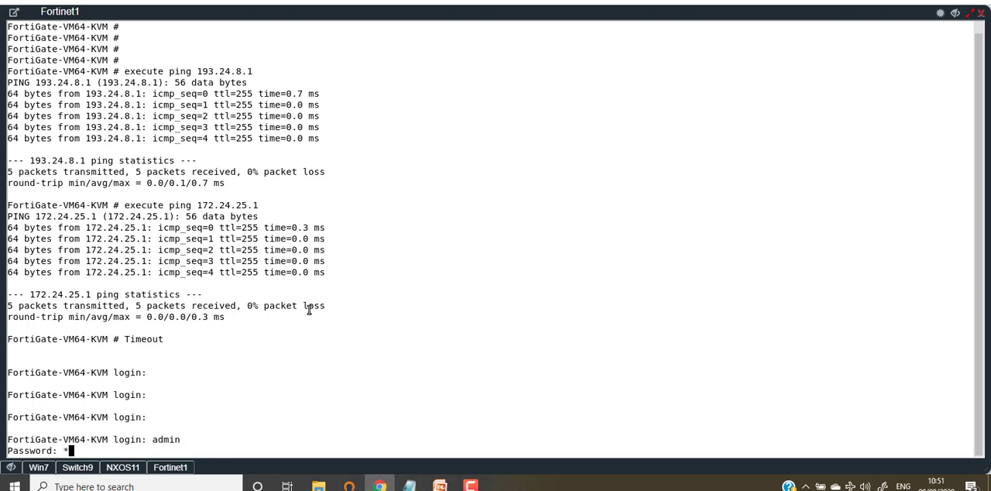
{"action": "key", "text": "Return"}
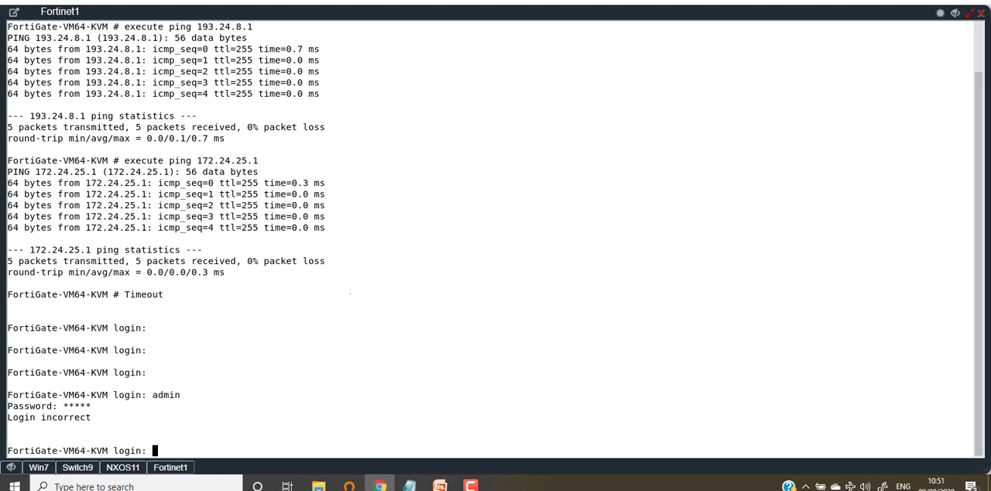
{"action": "type", "text": "admin"}
{"action": "key", "text": "BackSpace"}
{"action": "key", "text": "BackSpace"}
{"action": "key", "text": "BackSpace"}
{"action": "key", "text": "BackSpace"}
{"action": "key", "text": "BackSpace"}
{"action": "mouse_move", "coordinate": [385, 487]}
{"action": "mouse_move", "coordinate": [471, 486]}
{"action": "left_click", "coordinate": [955, 17]}
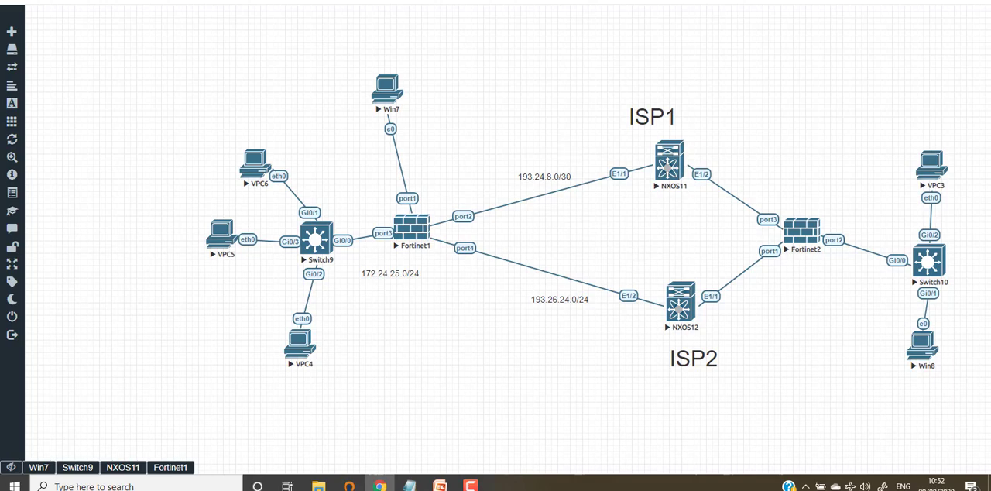
Open a new browser tab and go to the top address suggestion for "fa".
{"action": "key", "text": "ctrl+t"}
{"action": "type", "text": "fa"}
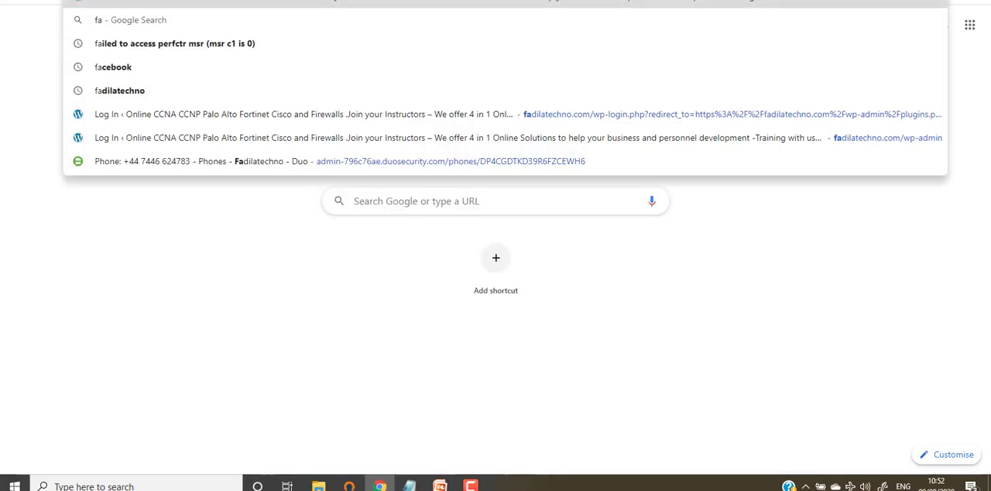
{"action": "key", "text": "Return"}
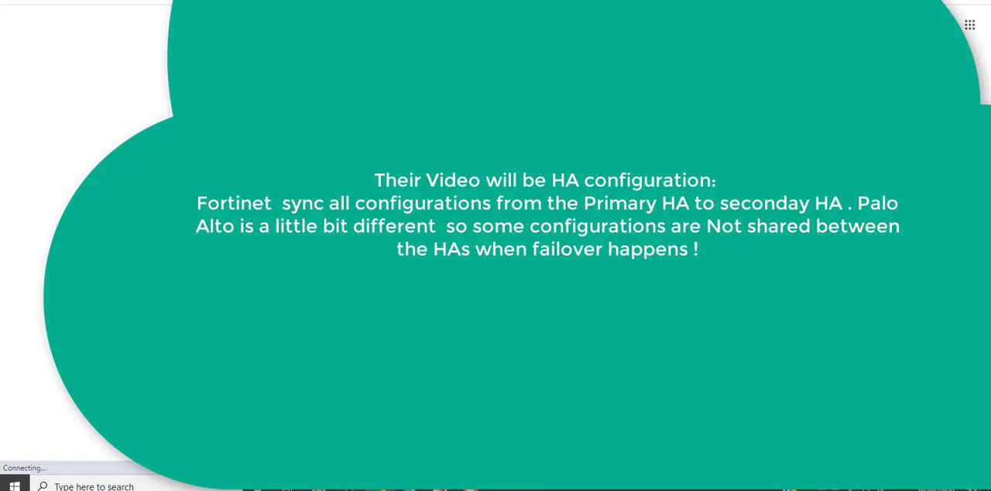